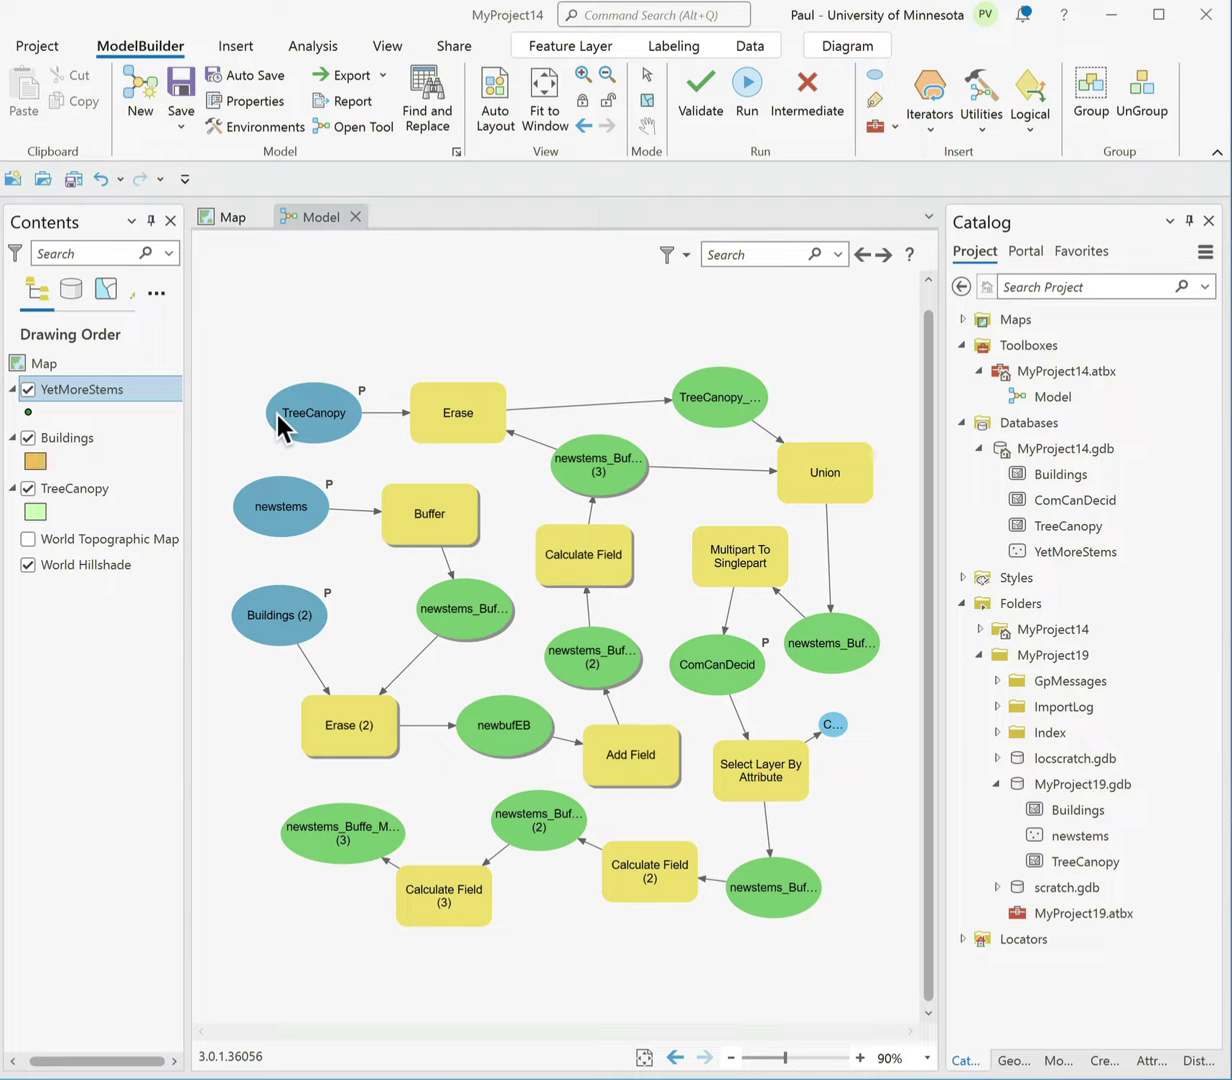
View the stems, buildings and tree canopy layers on the map and return to the model diagram.
{"action": "left_click", "coordinate": [230, 218]}
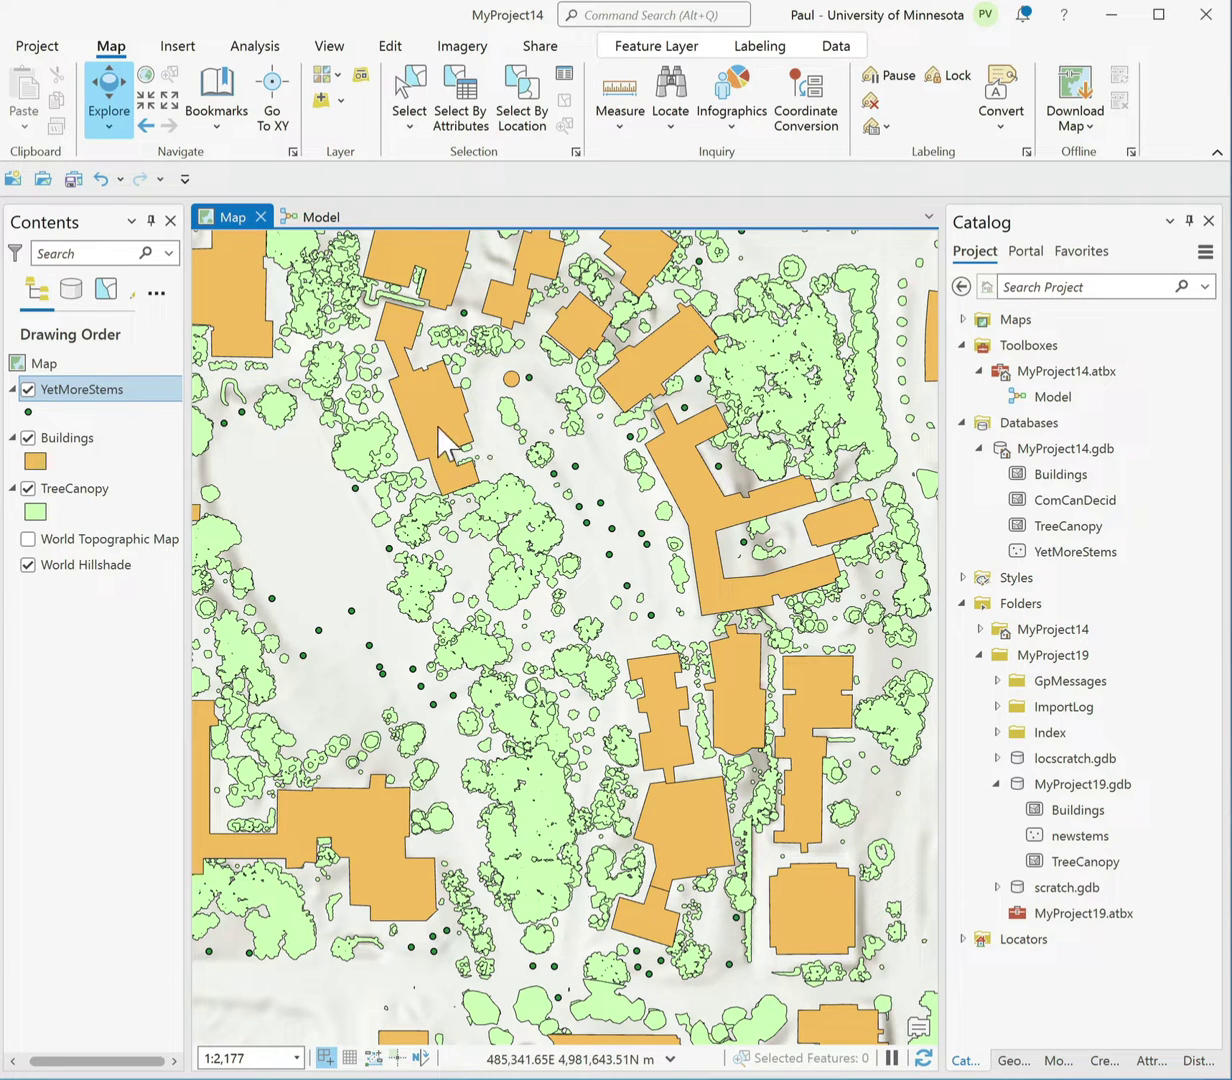
{"action": "left_click", "coordinate": [319, 217]}
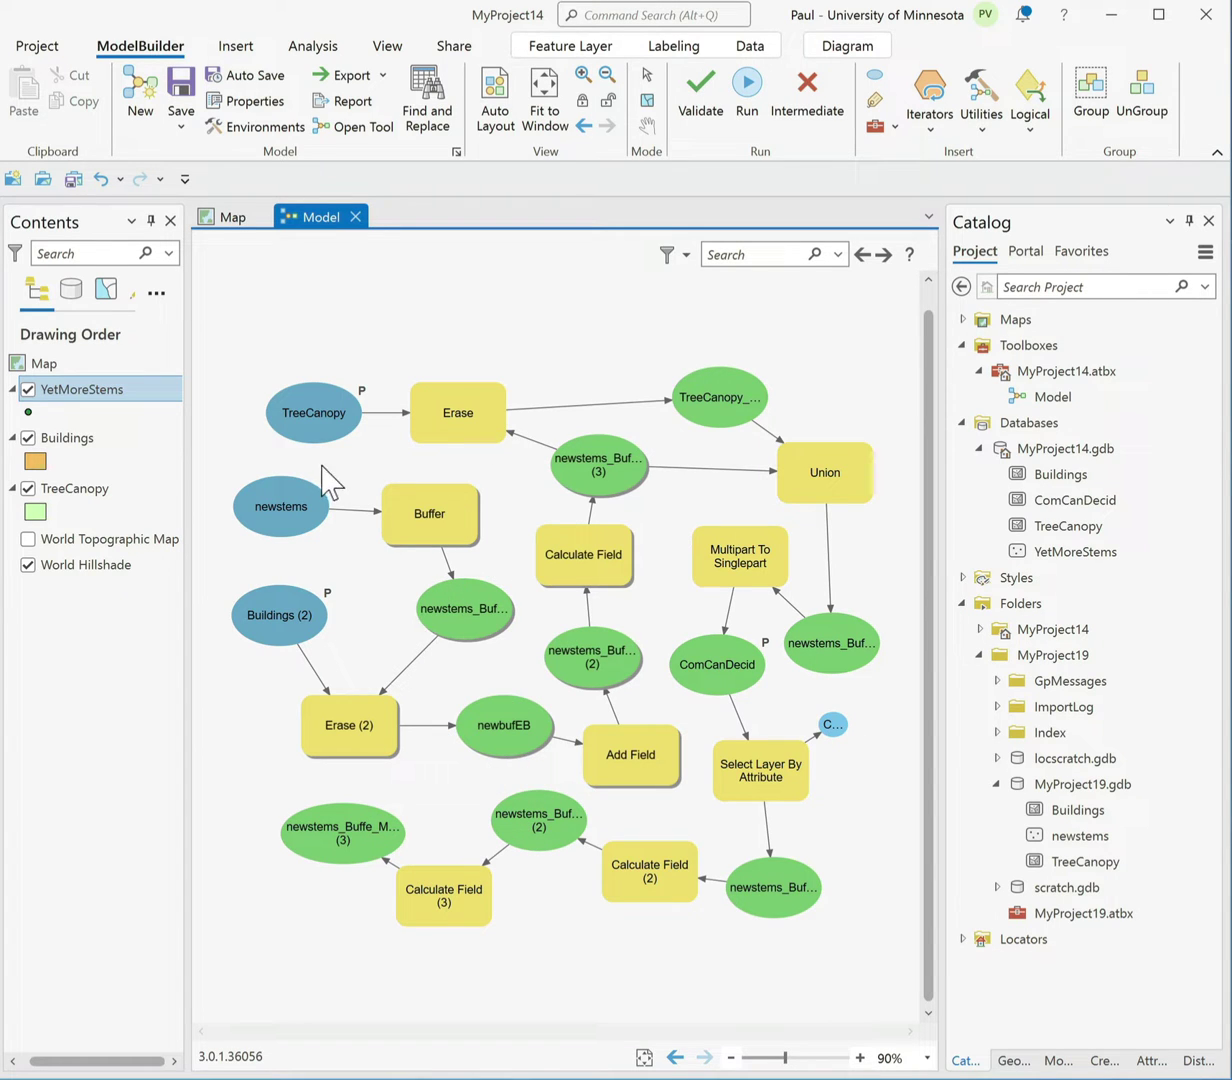
Set the path of the model's TreeCanopy input variable to %workspace%\TreeCanopy.
{"action": "left_click", "coordinate": [315, 413]}
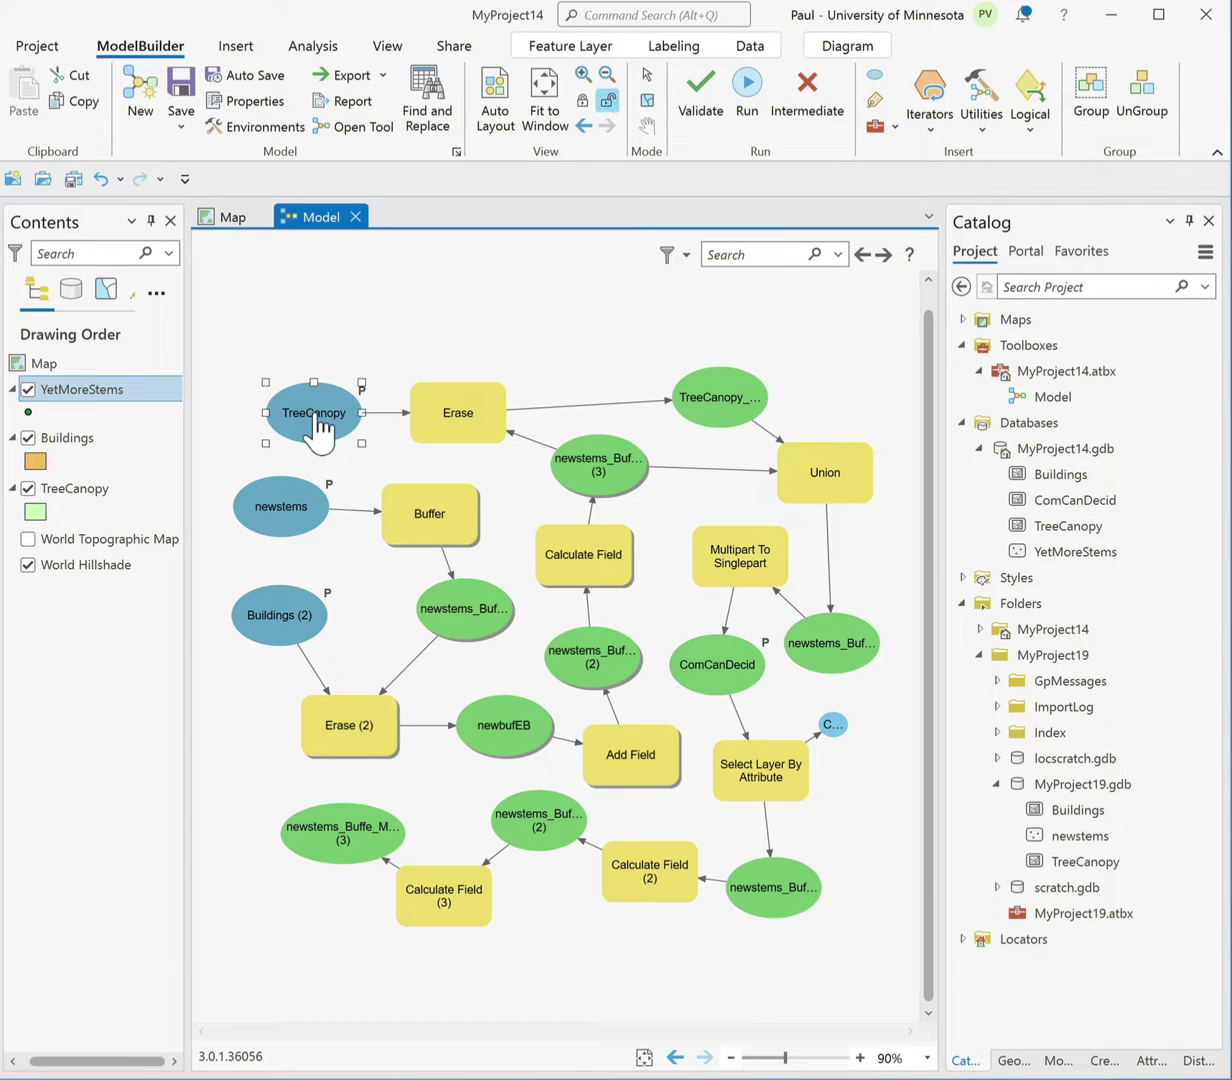
{"action": "right_click", "coordinate": [317, 414]}
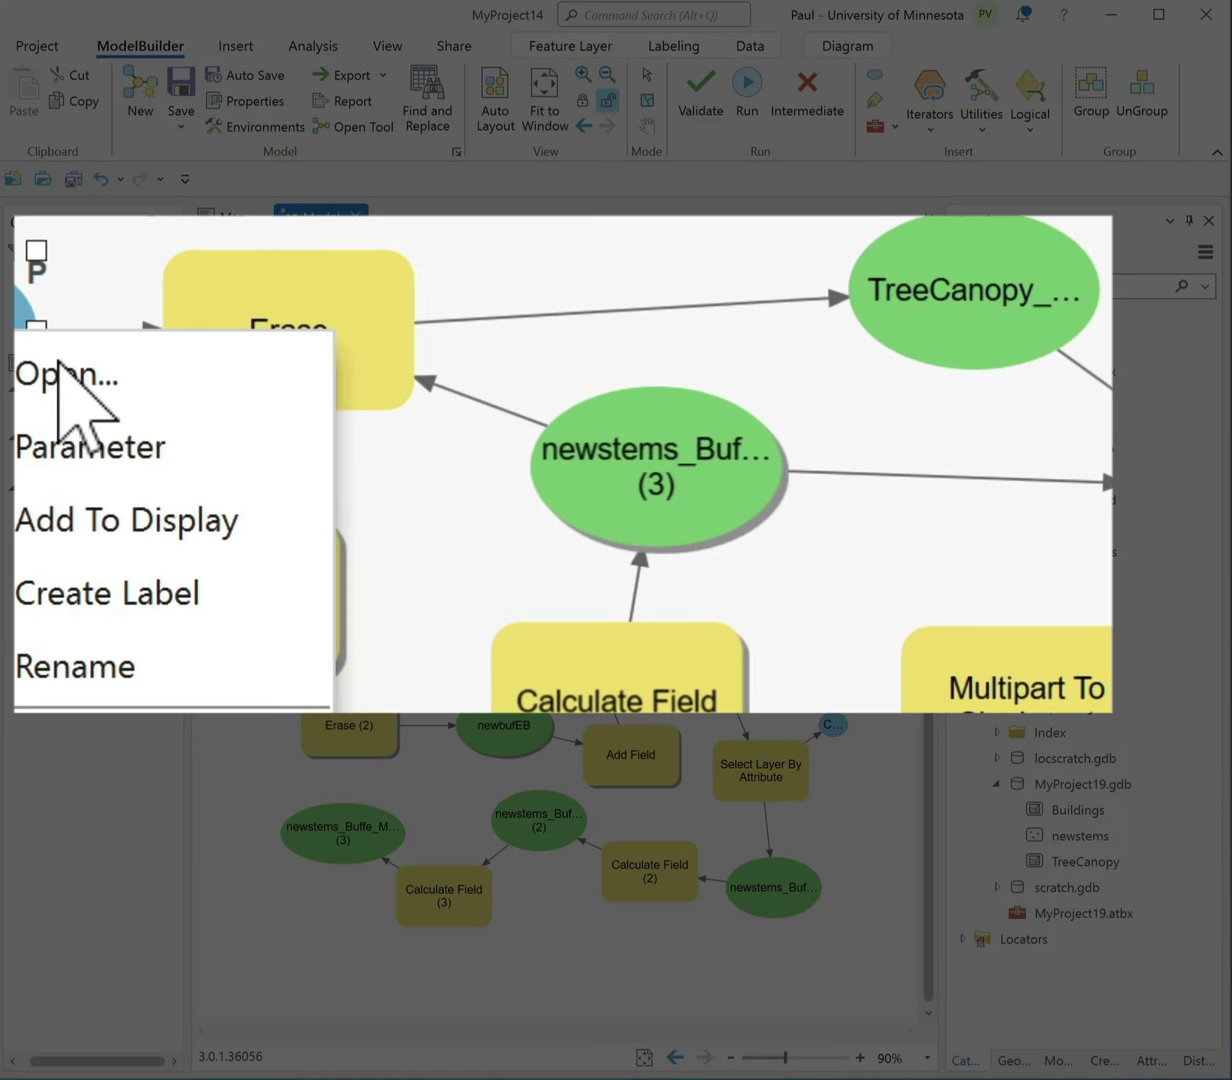
{"action": "left_click", "coordinate": [370, 430]}
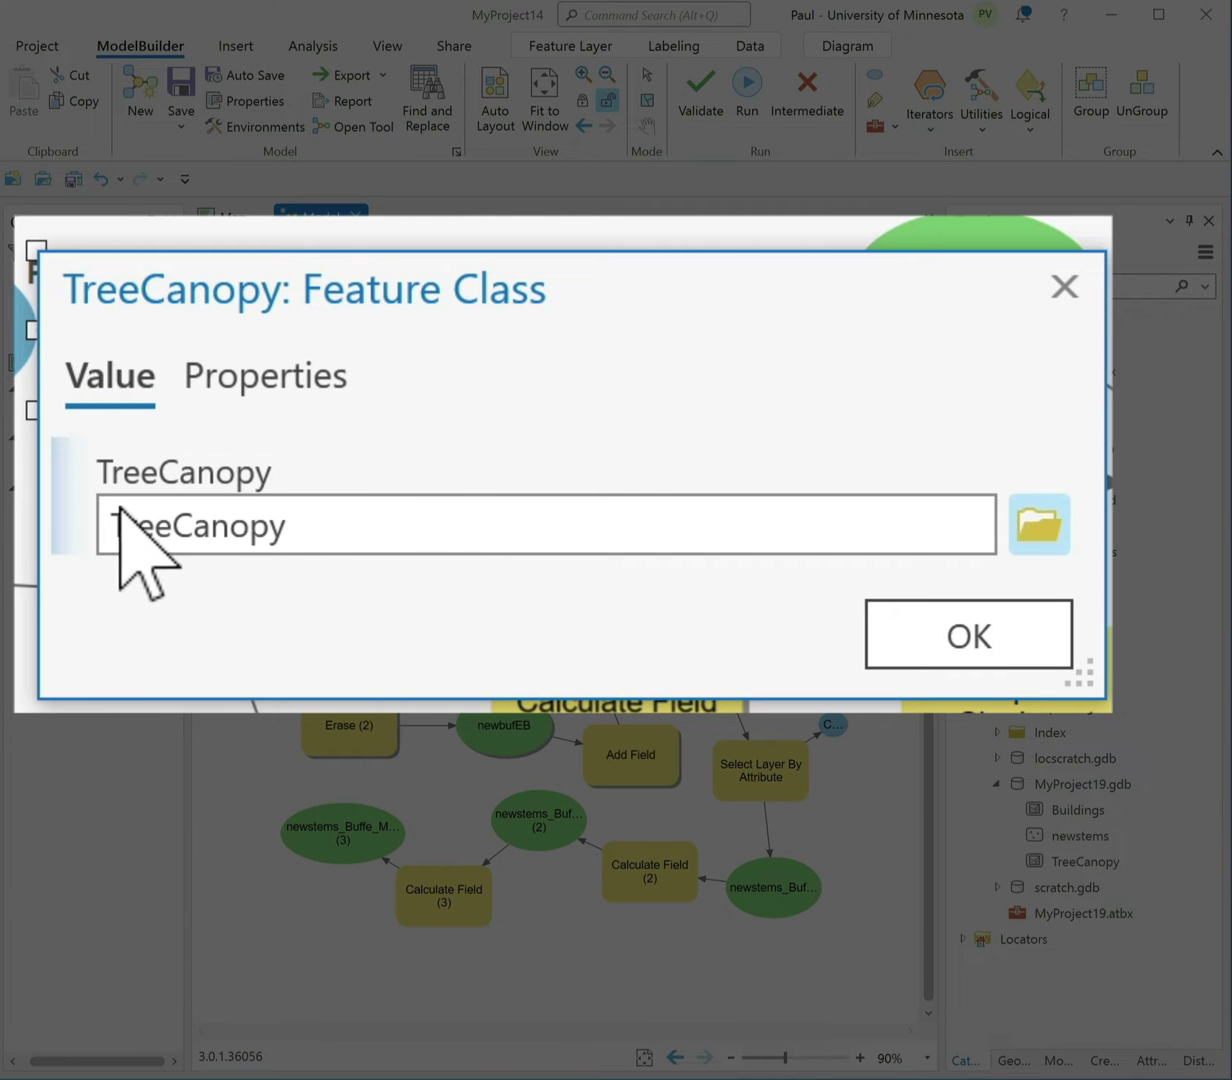
{"action": "left_click", "coordinate": [113, 527]}
{"action": "type", "text": "%workspace%\\"}
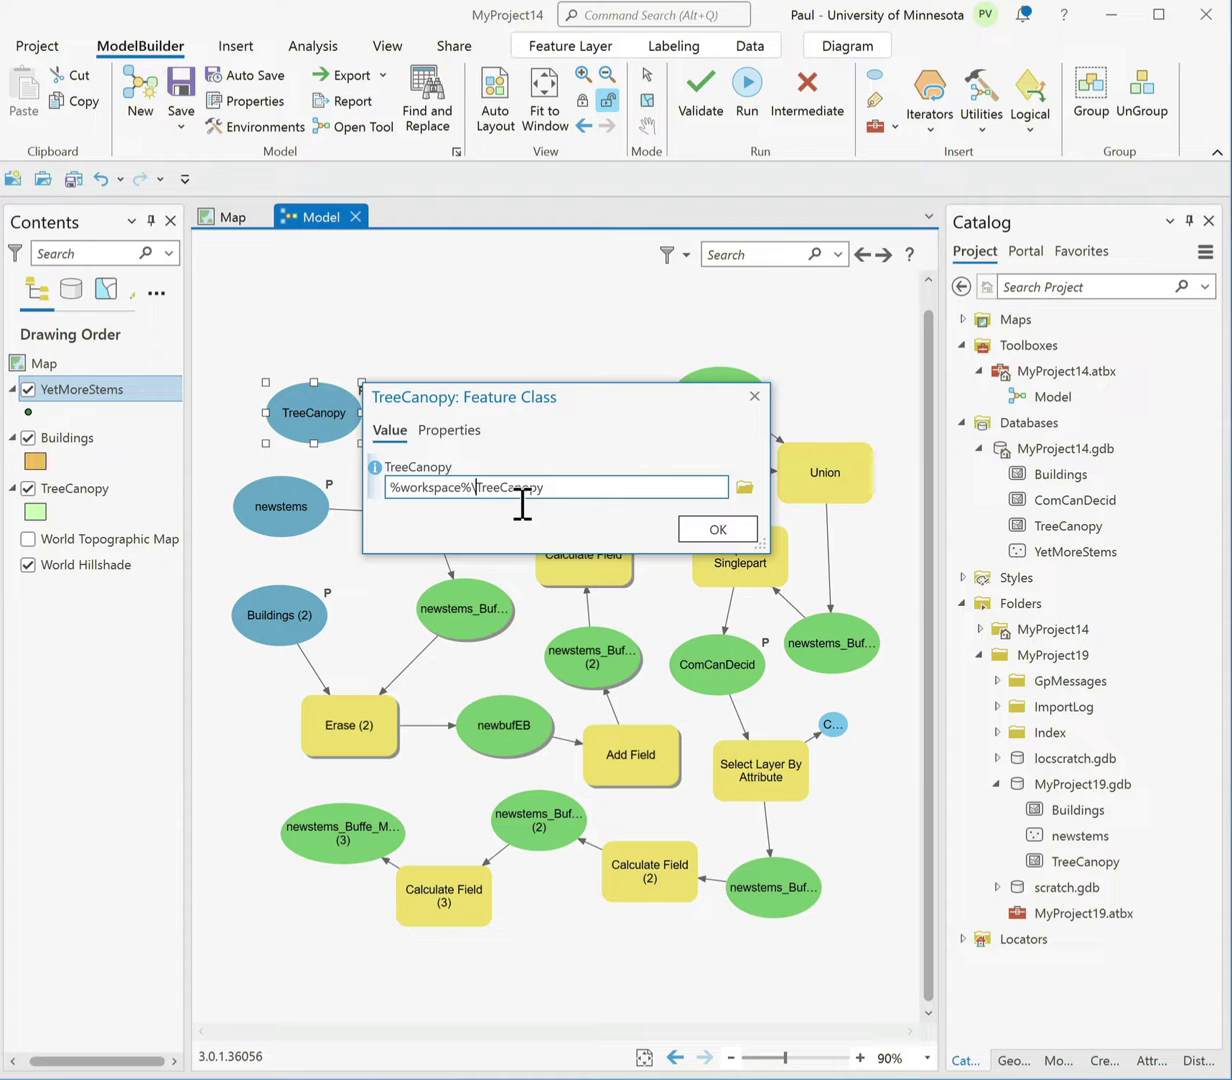
{"action": "left_click", "coordinate": [756, 397]}
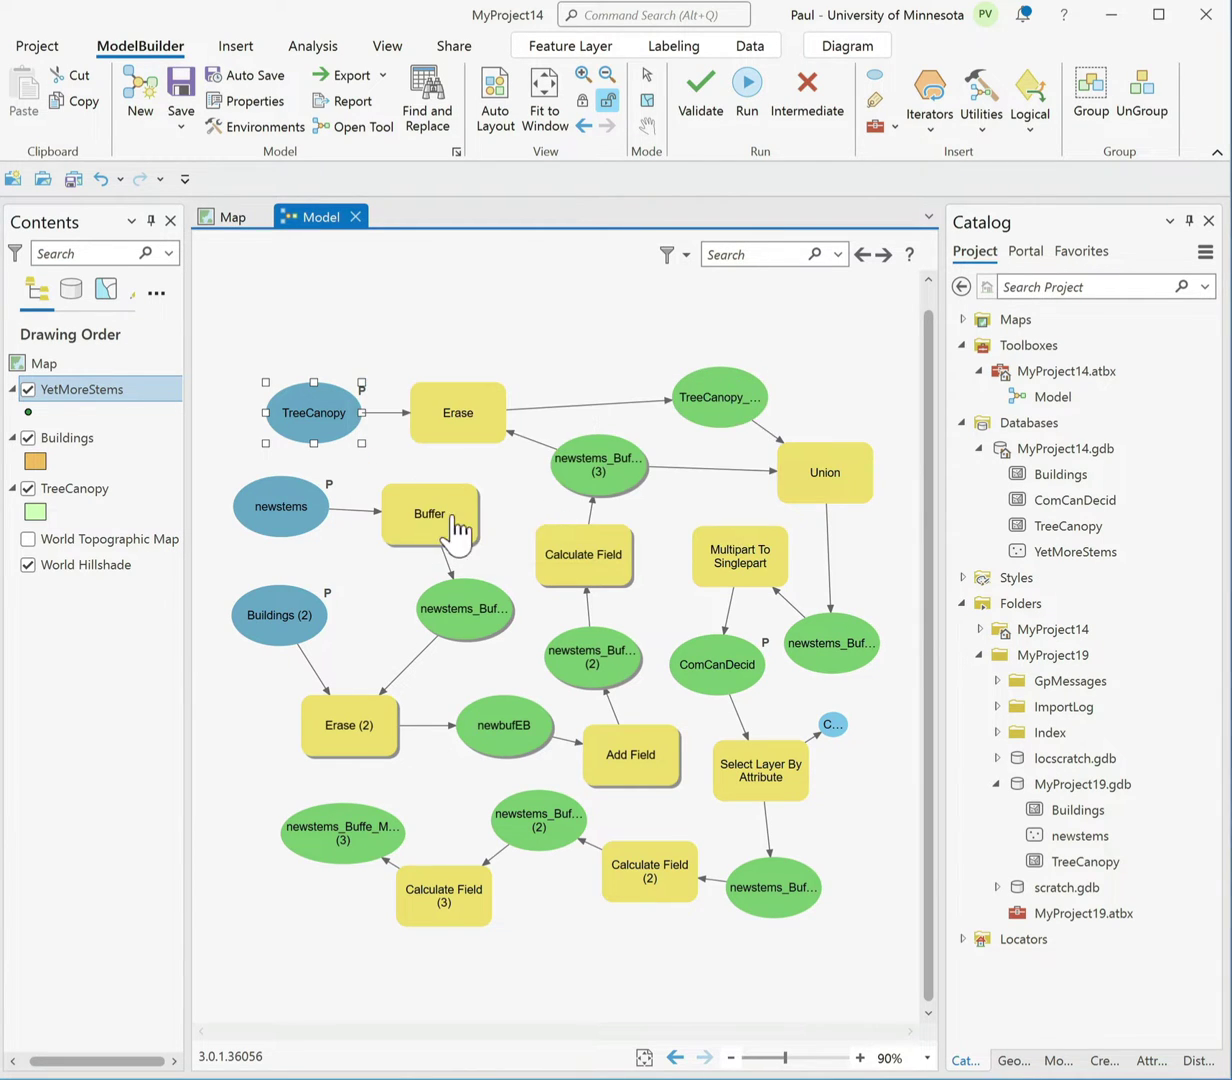
Check the path values of the newstems_Buffer and ComCanDecid output variables in the model.
{"action": "right_click", "coordinate": [468, 610]}
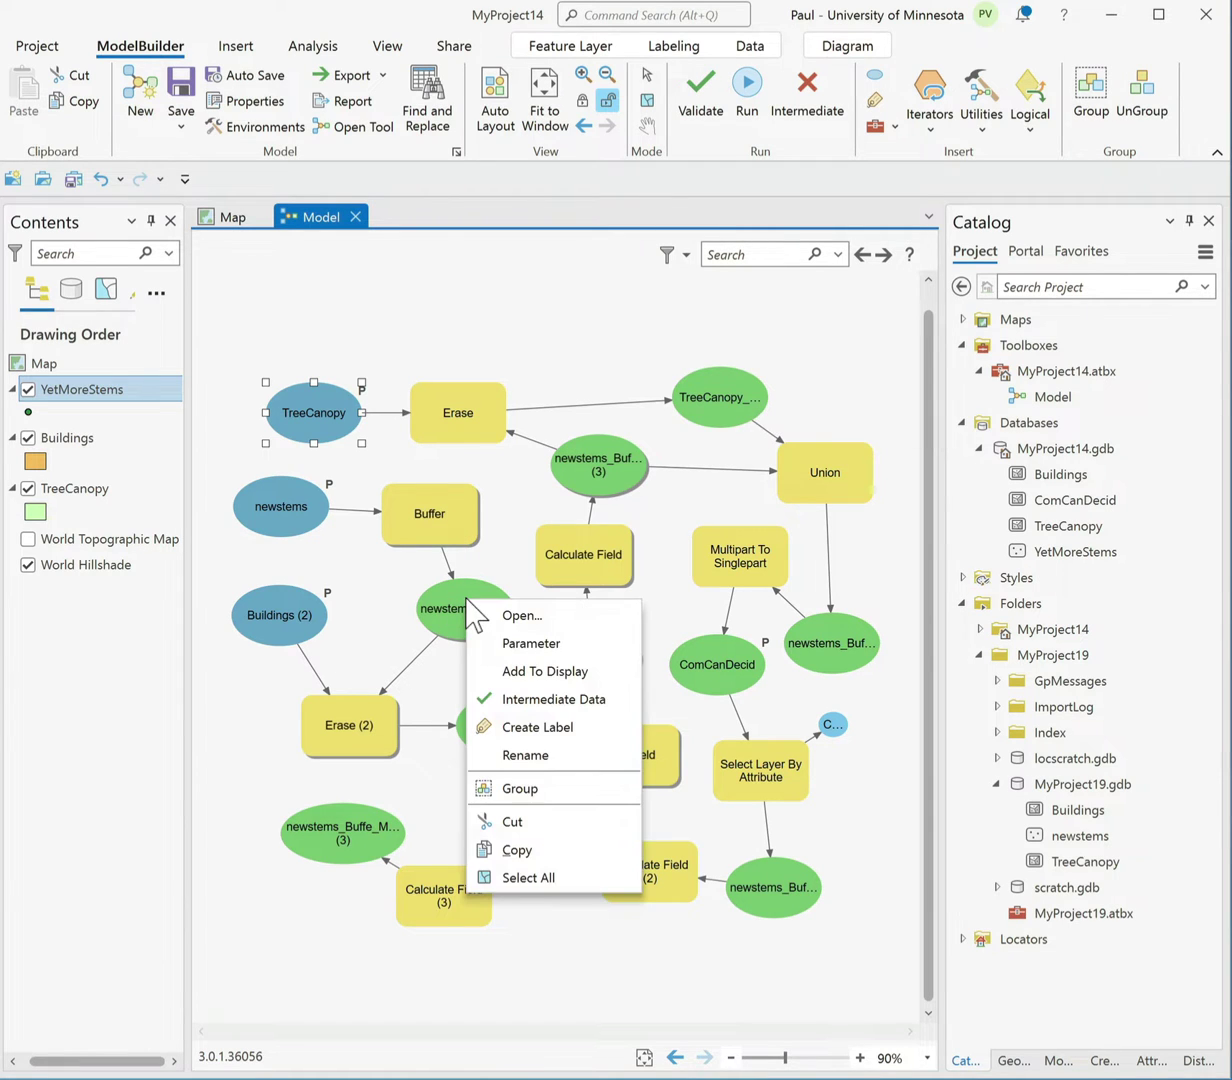
{"action": "left_click", "coordinate": [515, 617]}
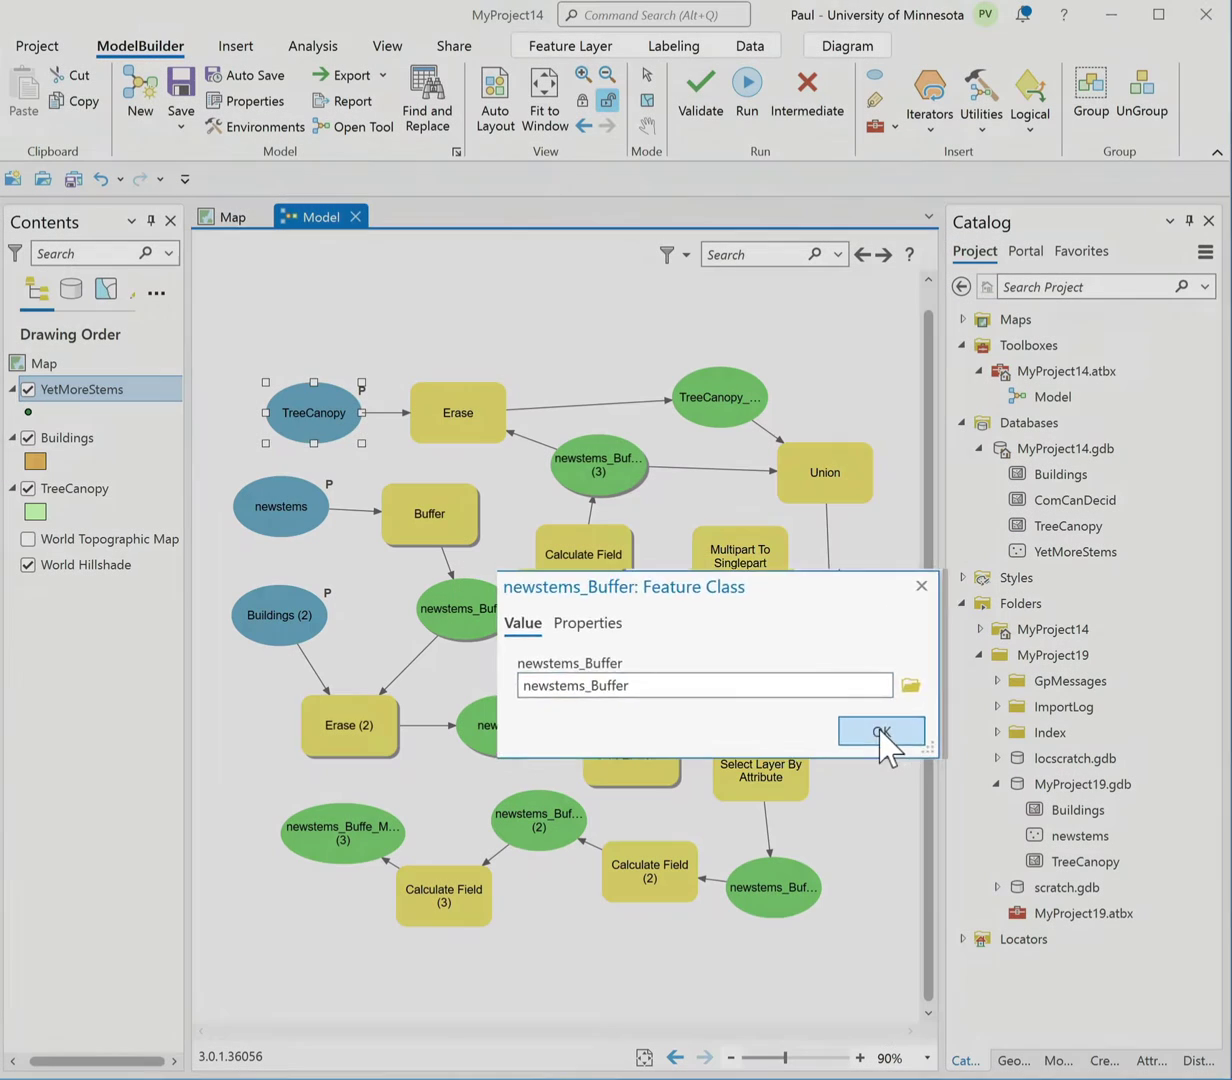
{"action": "left_click", "coordinate": [888, 729]}
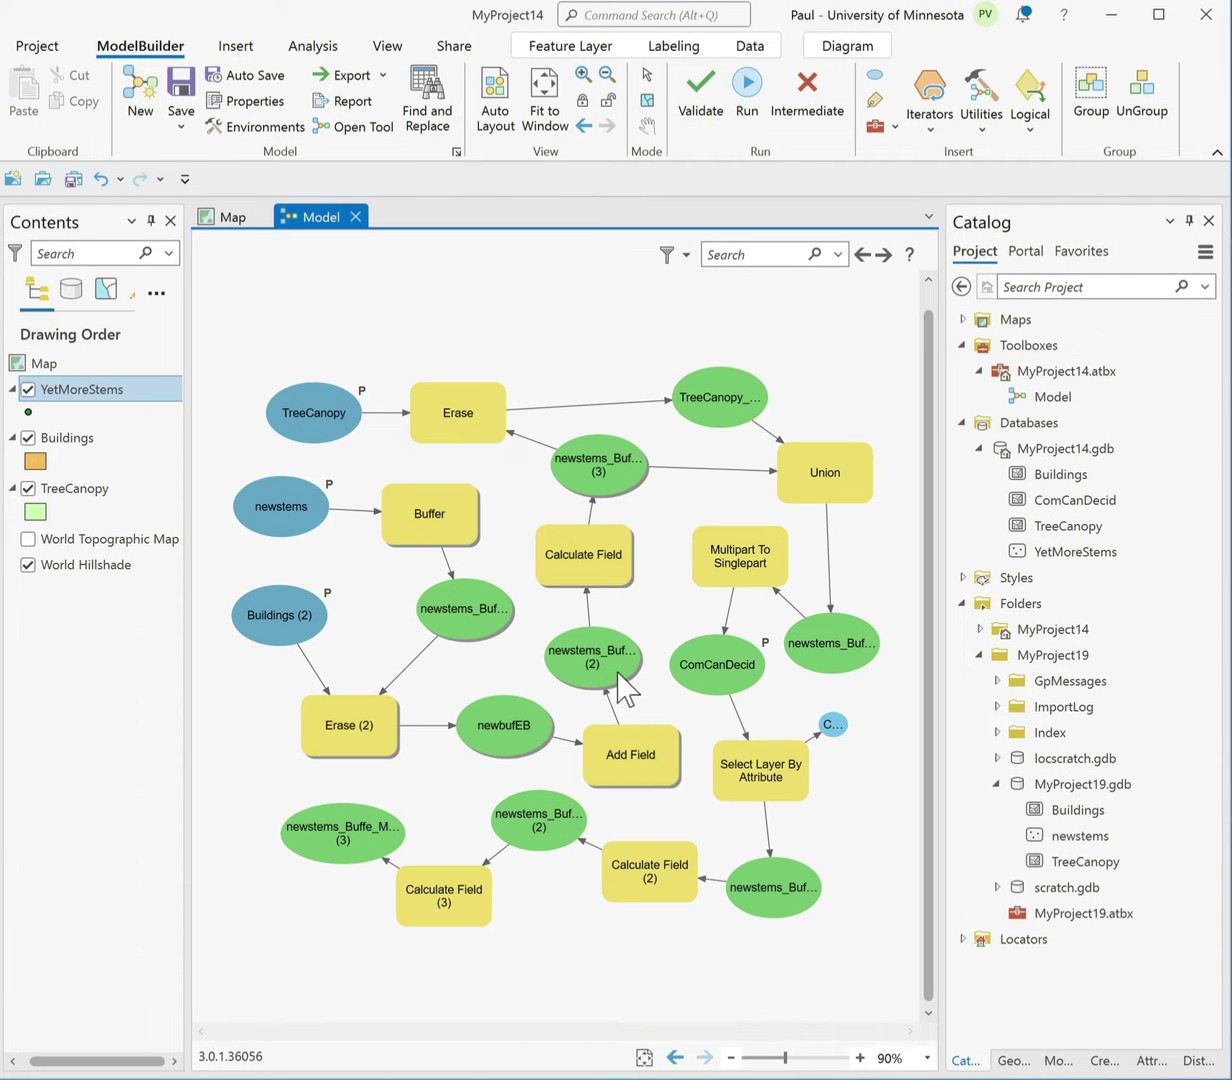
{"action": "right_click", "coordinate": [718, 664]}
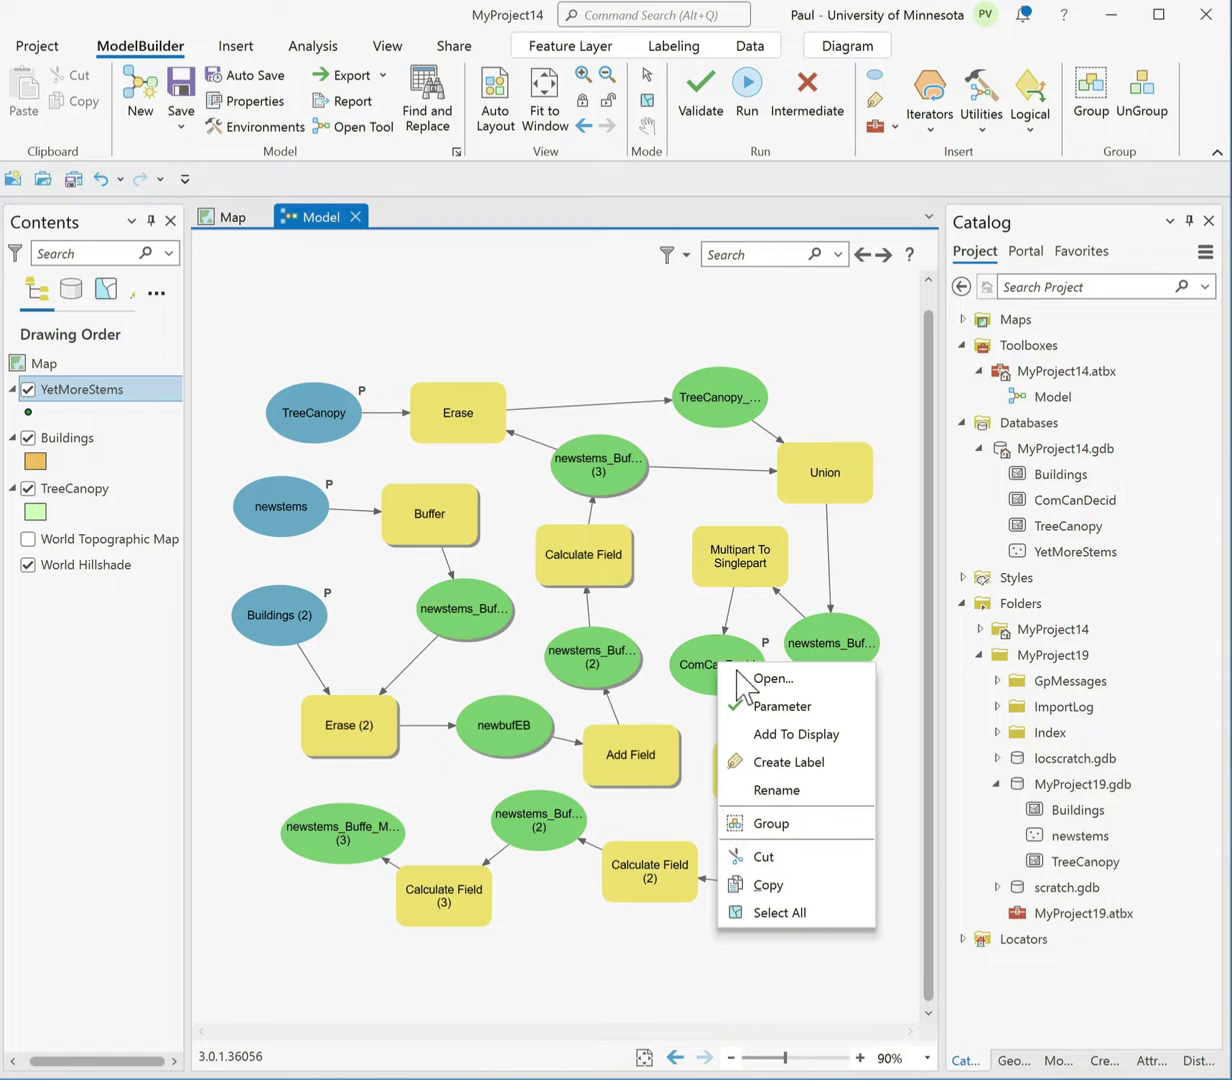
{"action": "left_click", "coordinate": [742, 682]}
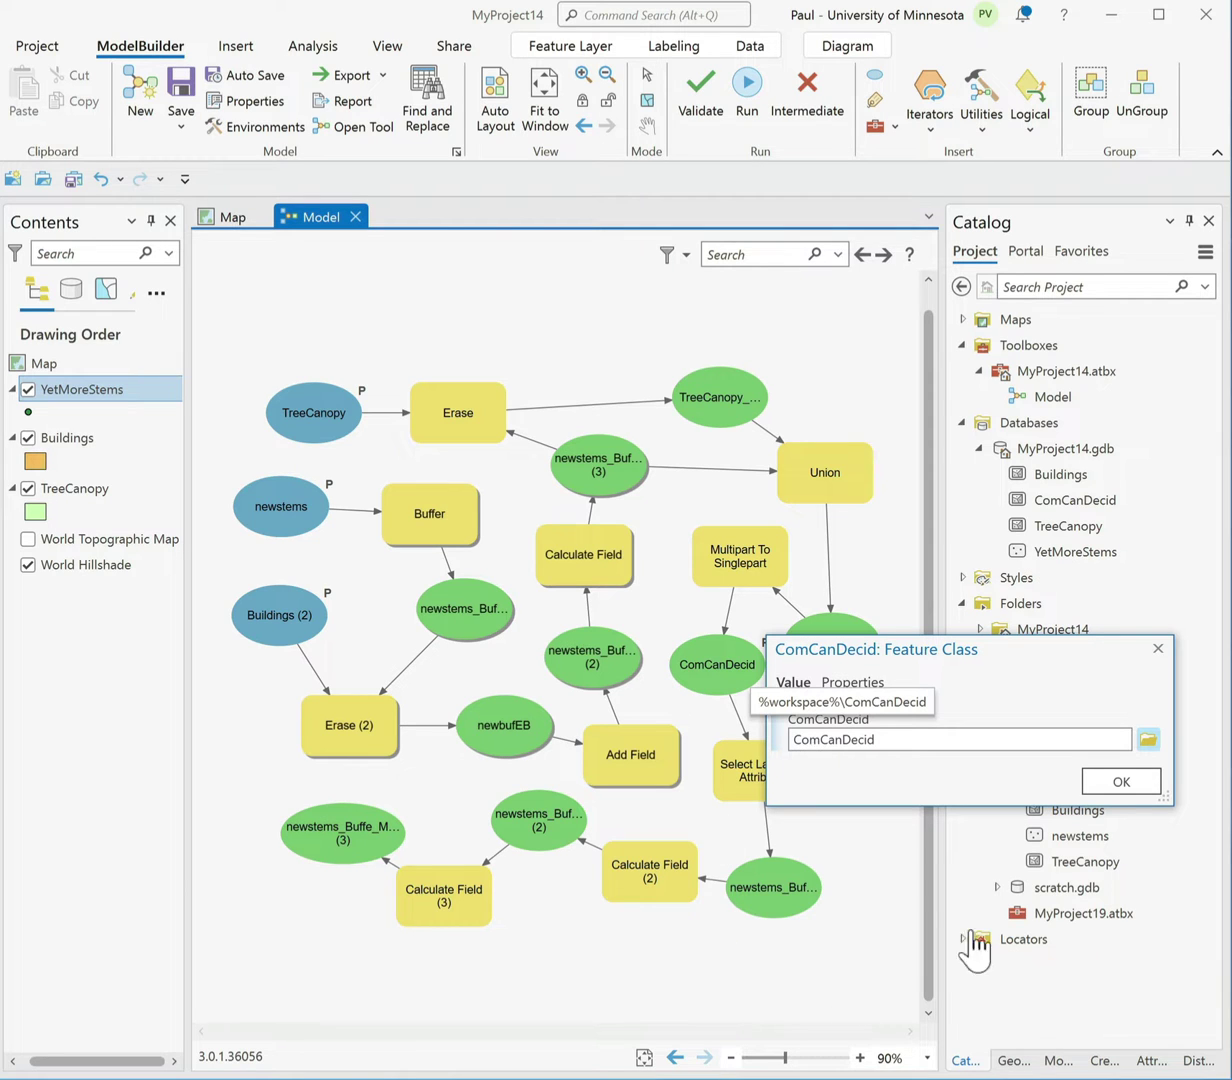
{"action": "left_click", "coordinate": [1158, 649]}
{"action": "left_click", "coordinate": [1160, 652]}
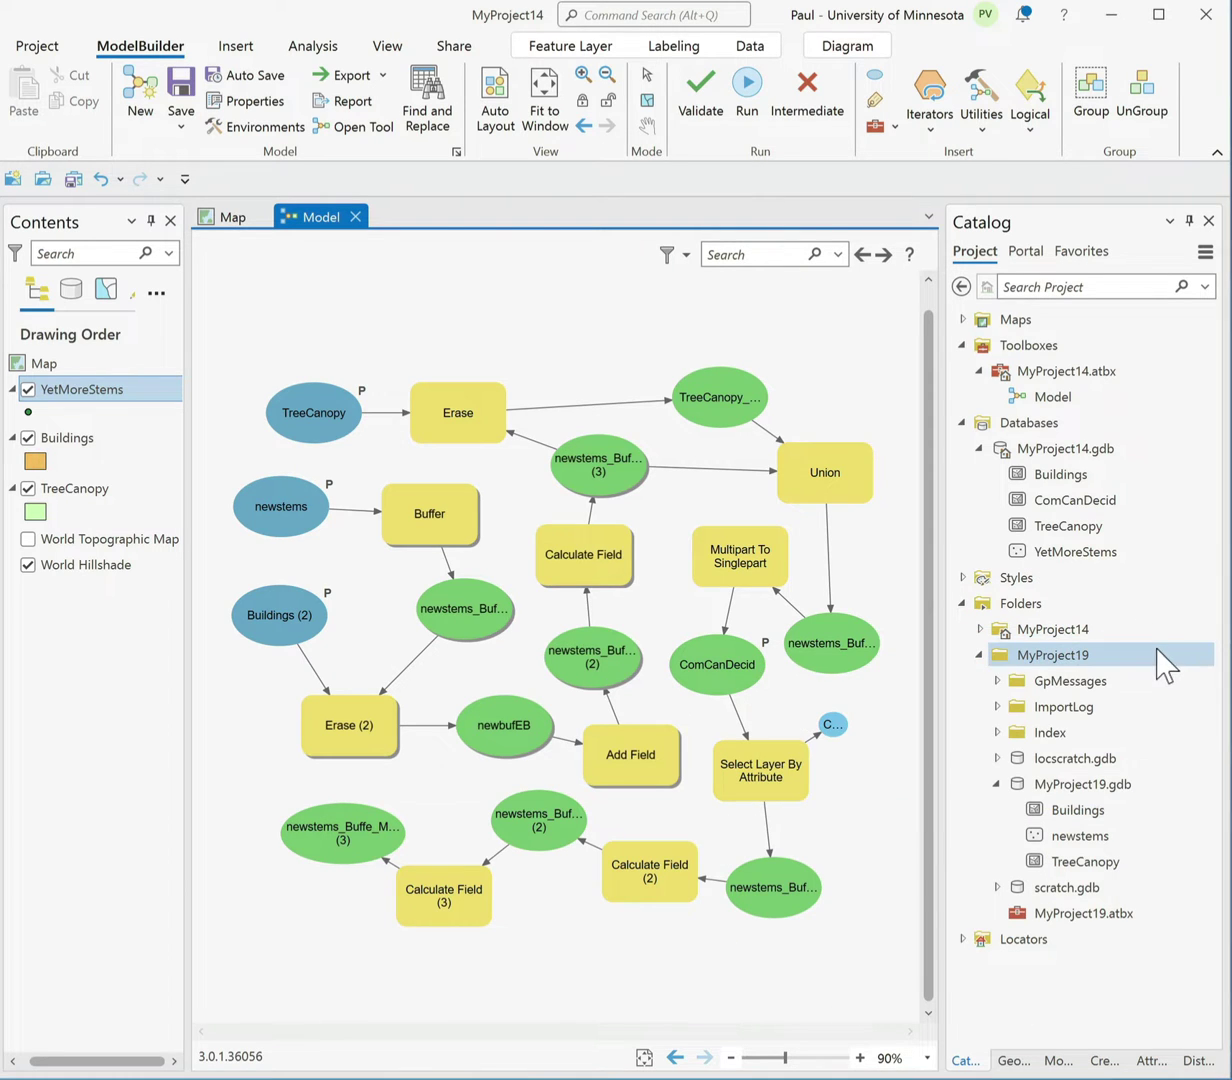
Check the current and scratch workspaces in the model's environment settings.
{"action": "left_click", "coordinate": [250, 127]}
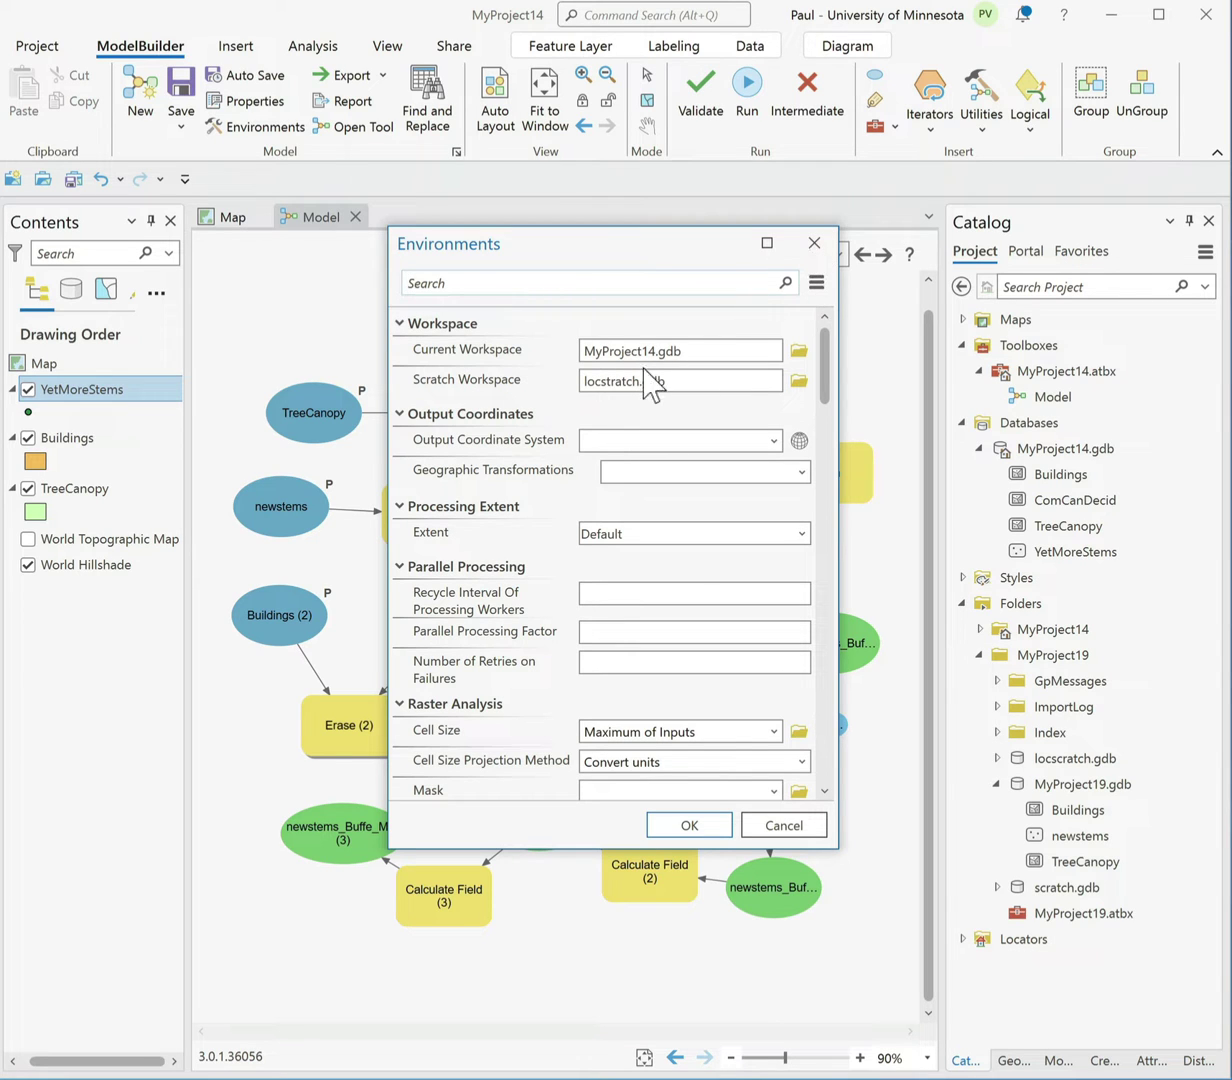
{"action": "left_click", "coordinate": [815, 246]}
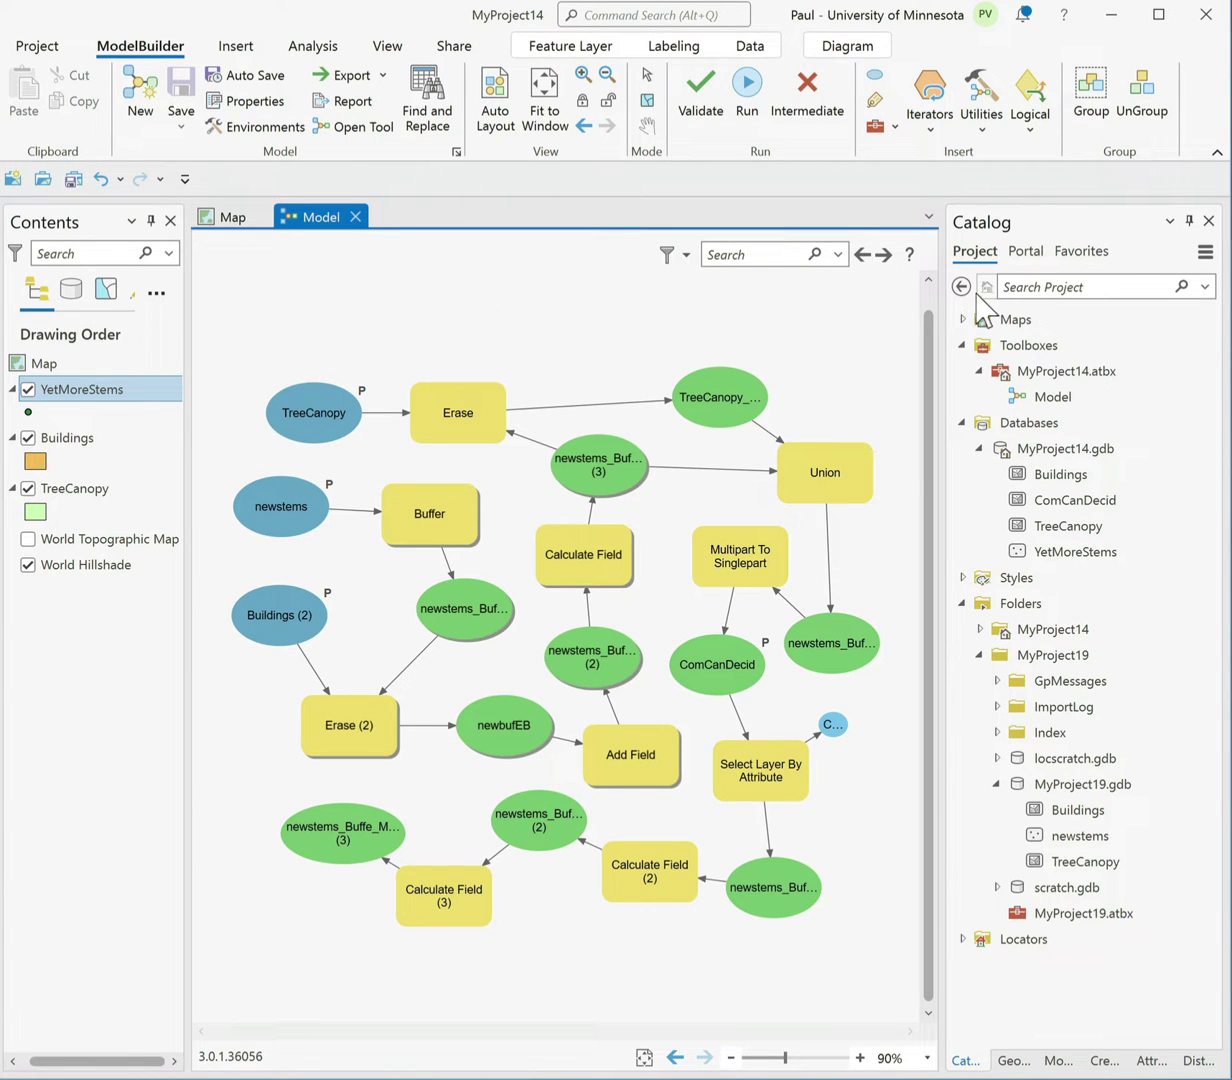
Run the project toolbox's Model as a geoprocessing tool with YetMoreStems as the newstems input.
{"action": "double_click", "coordinate": [1048, 398]}
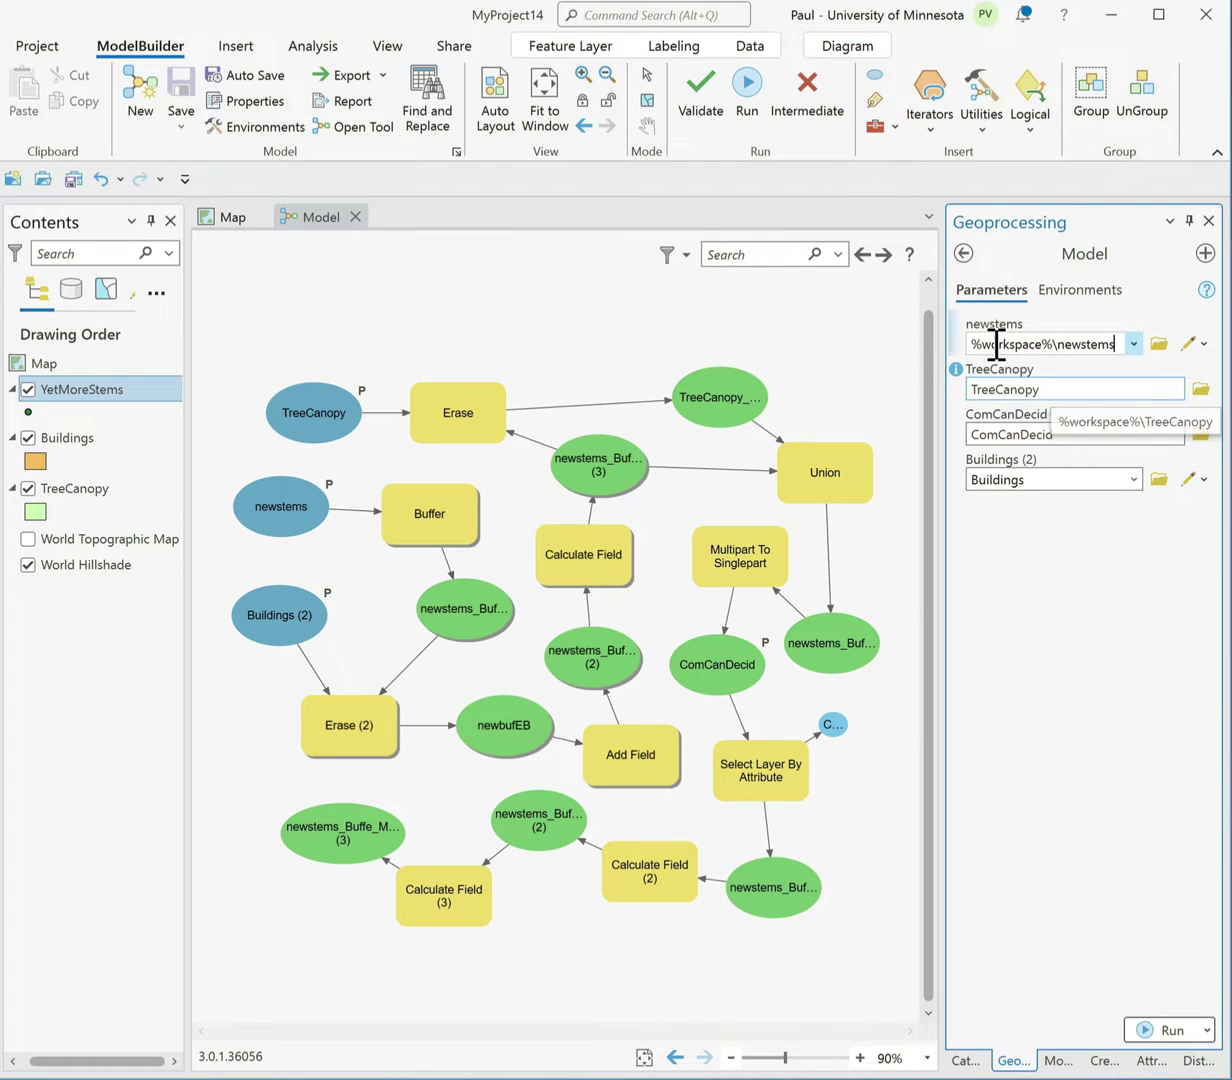
{"action": "left_click", "coordinate": [1134, 345]}
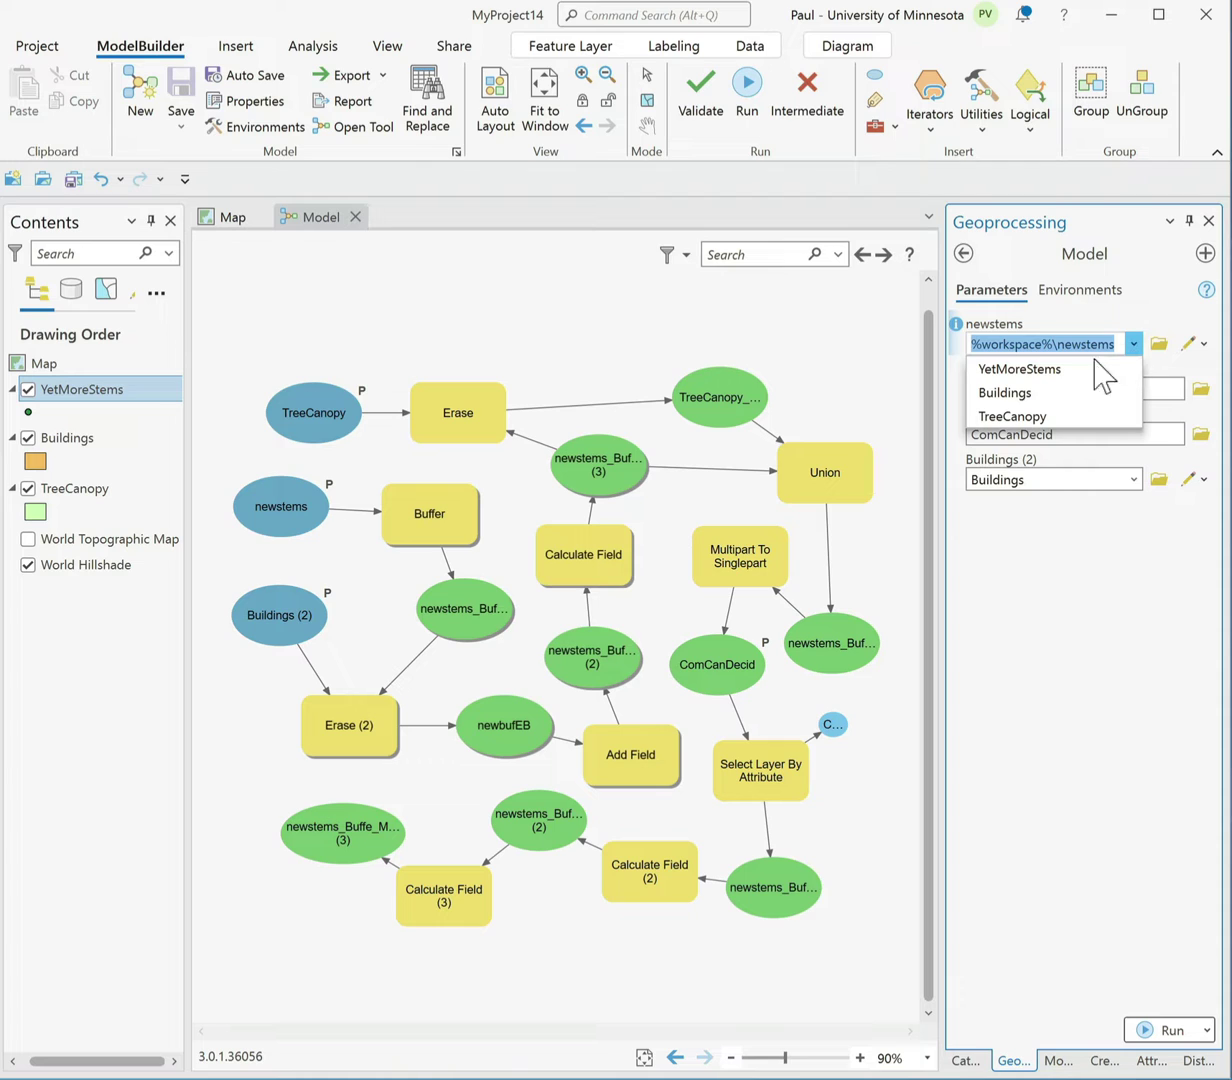
{"action": "left_click", "coordinate": [1020, 369]}
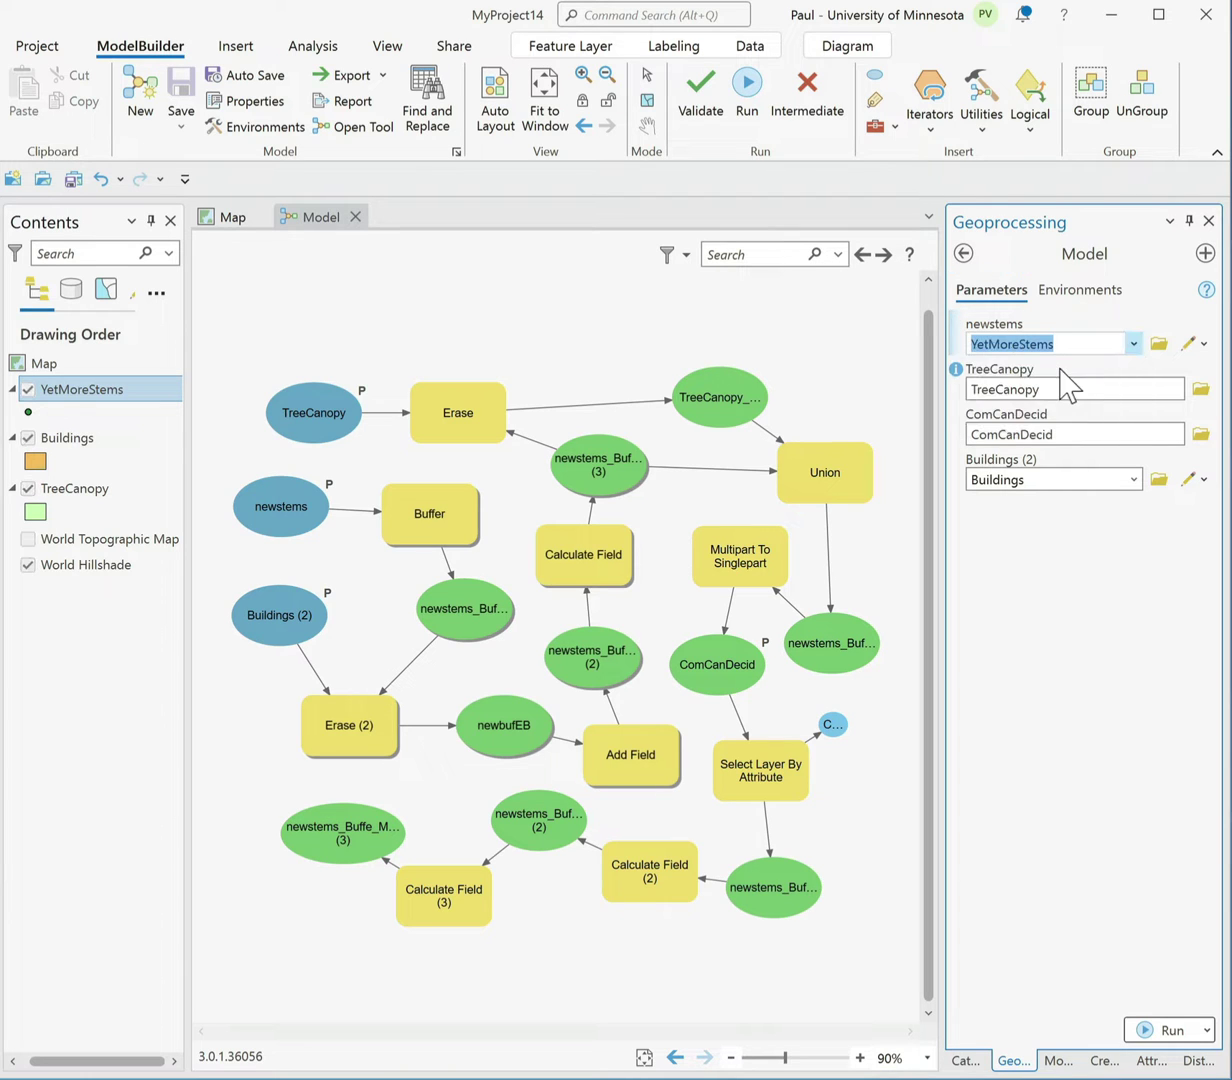
{"action": "left_click", "coordinate": [964, 1061]}
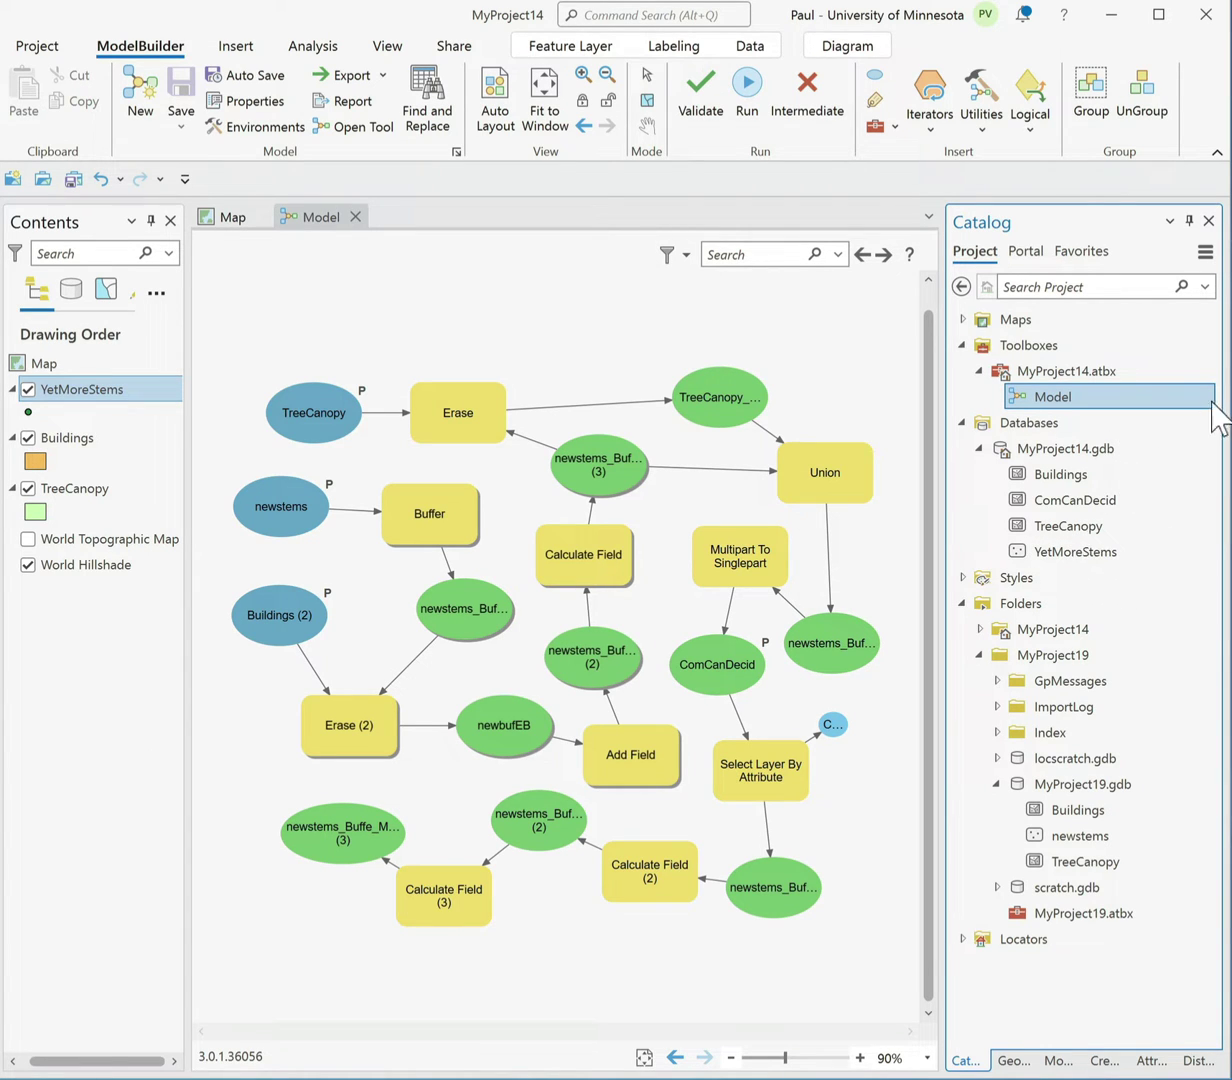
{"action": "left_click", "coordinate": [1015, 1060]}
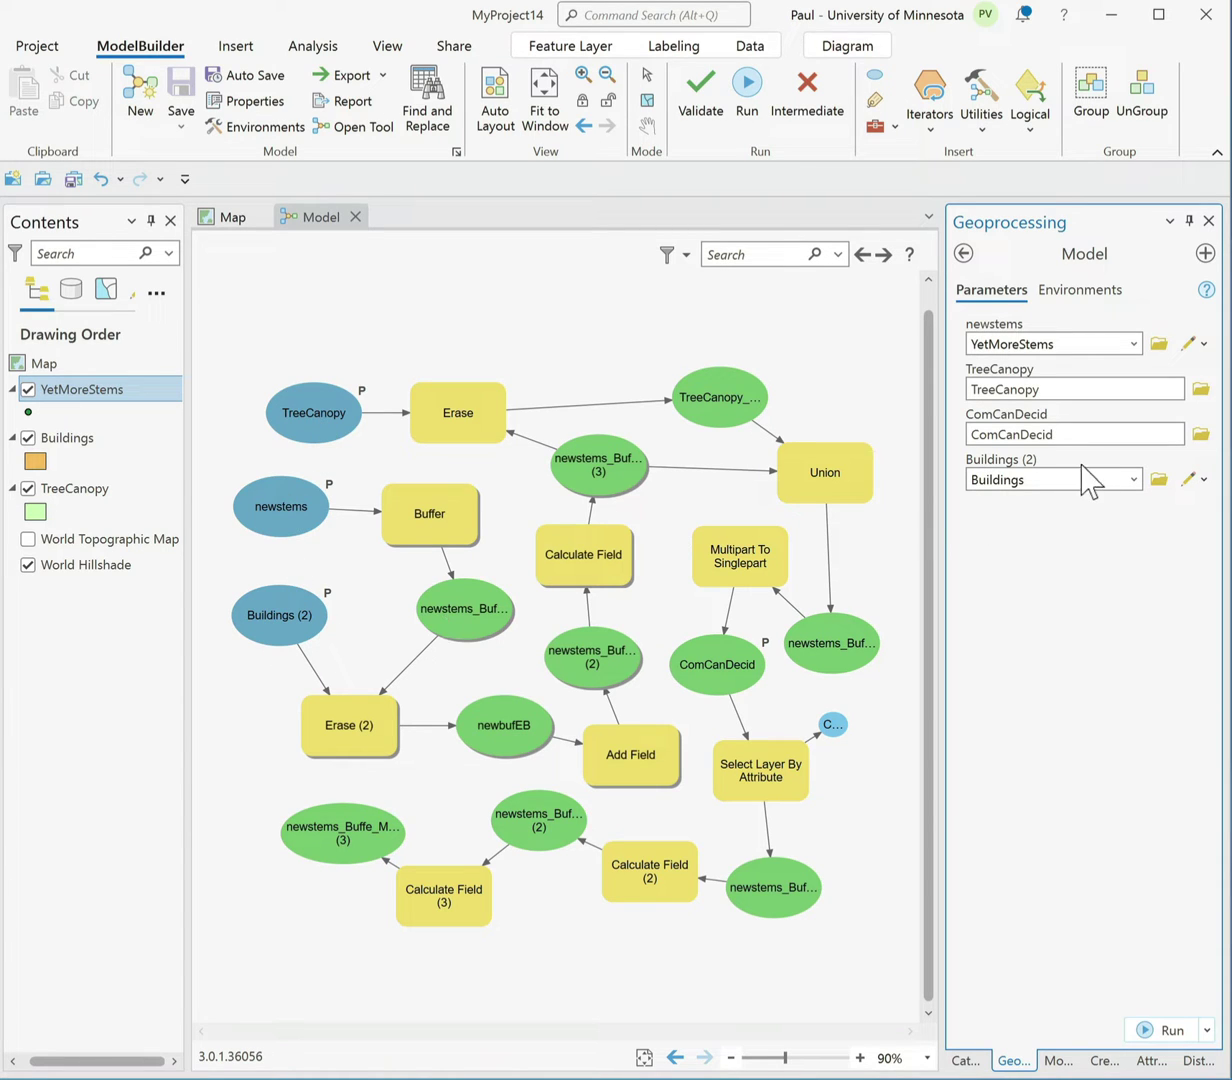
{"action": "left_click", "coordinate": [1150, 1032]}
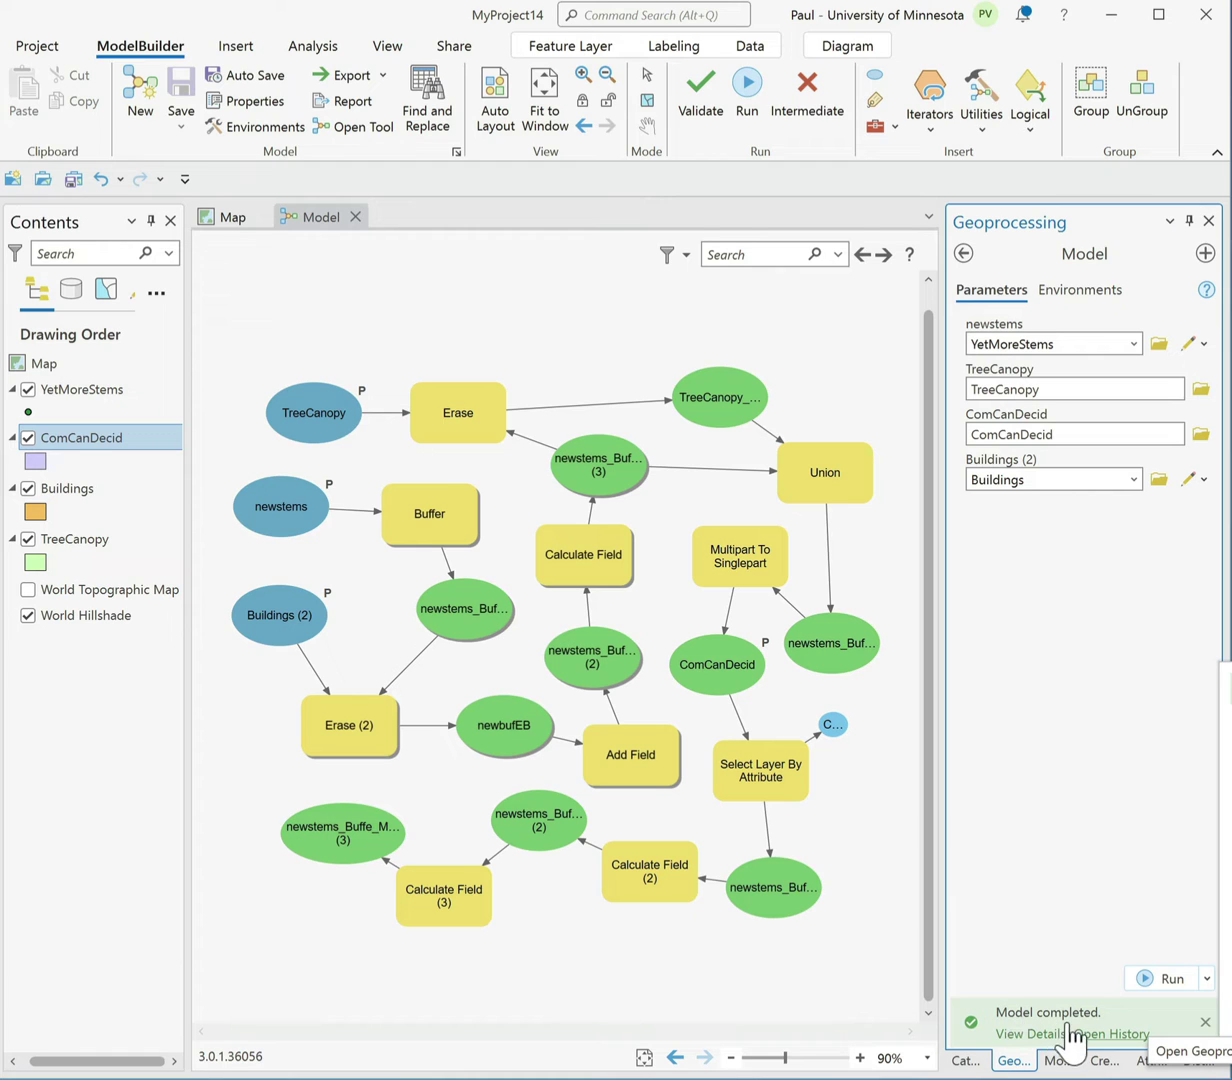
Check the ComCanDecid result on the map by selecting the merged canopy polygon and the clipped one beside the E-shaped building.
{"action": "left_click", "coordinate": [962, 1063]}
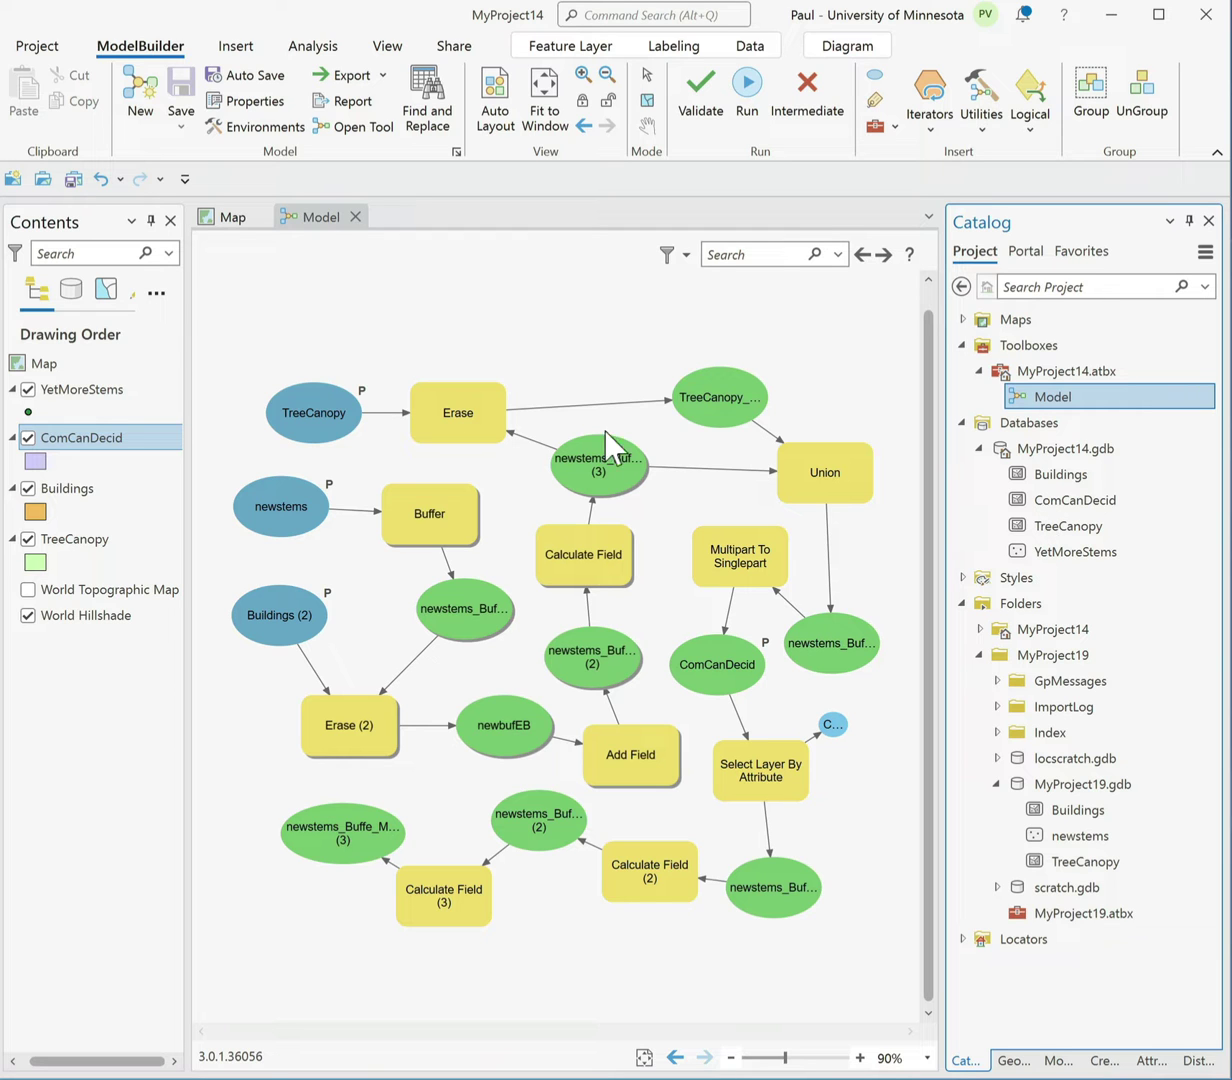
{"action": "left_click", "coordinate": [231, 218]}
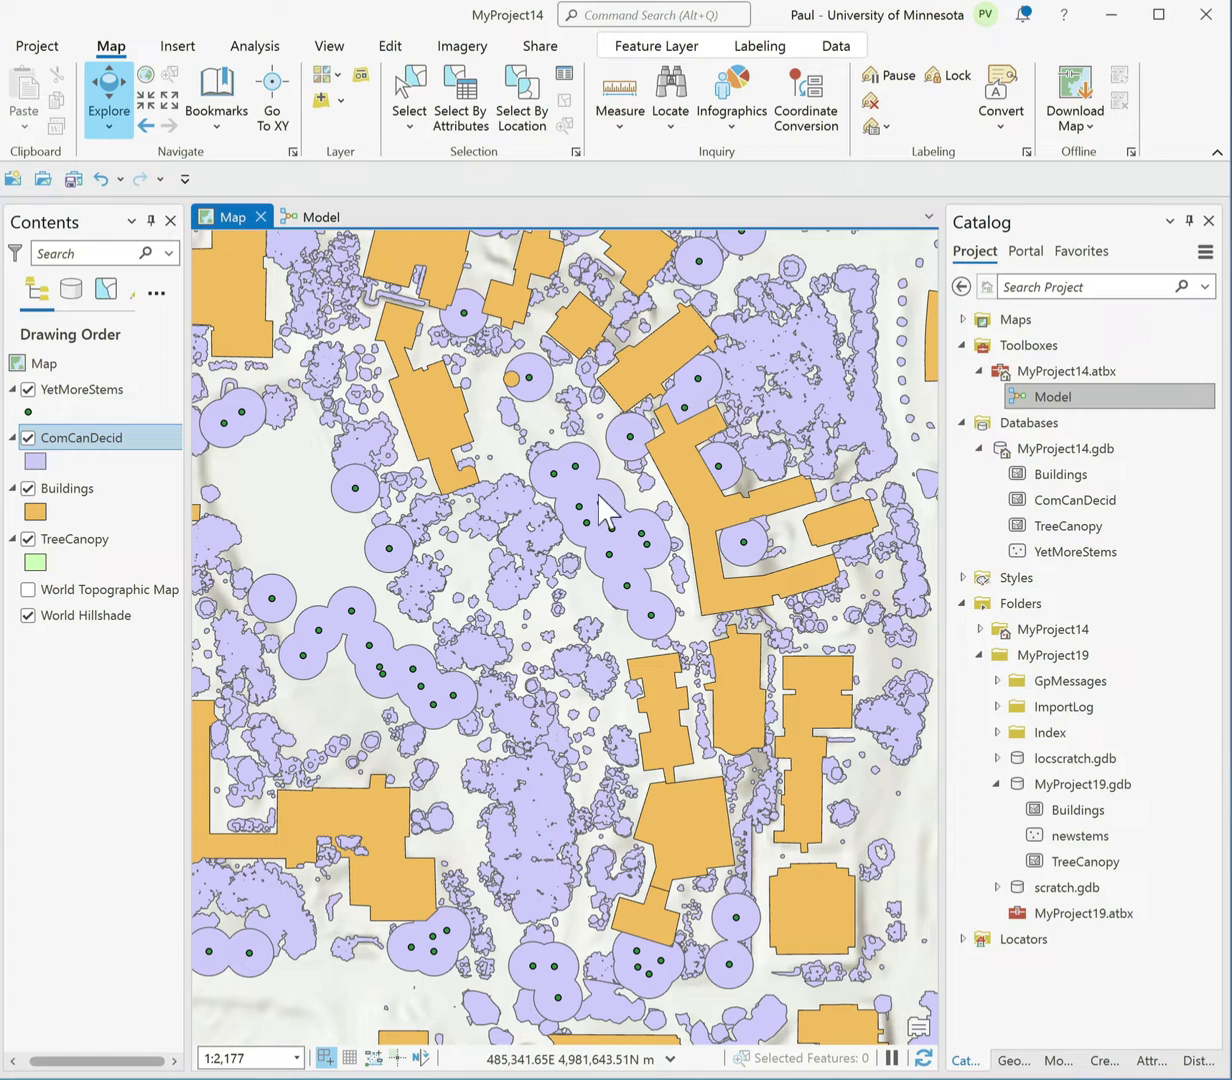
{"action": "left_click", "coordinate": [409, 97]}
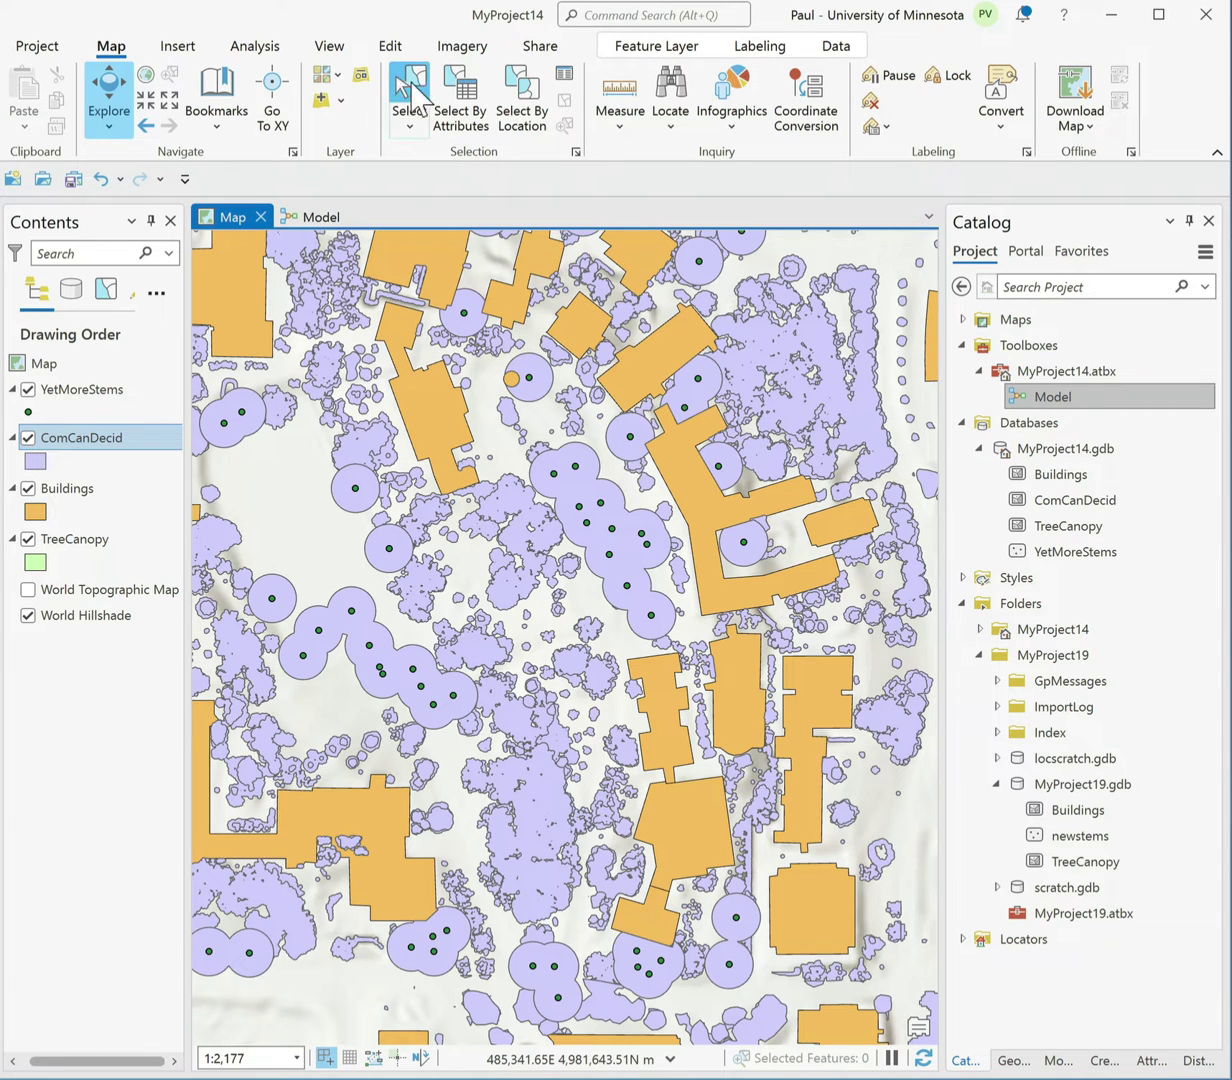
{"action": "left_click", "coordinate": [639, 551]}
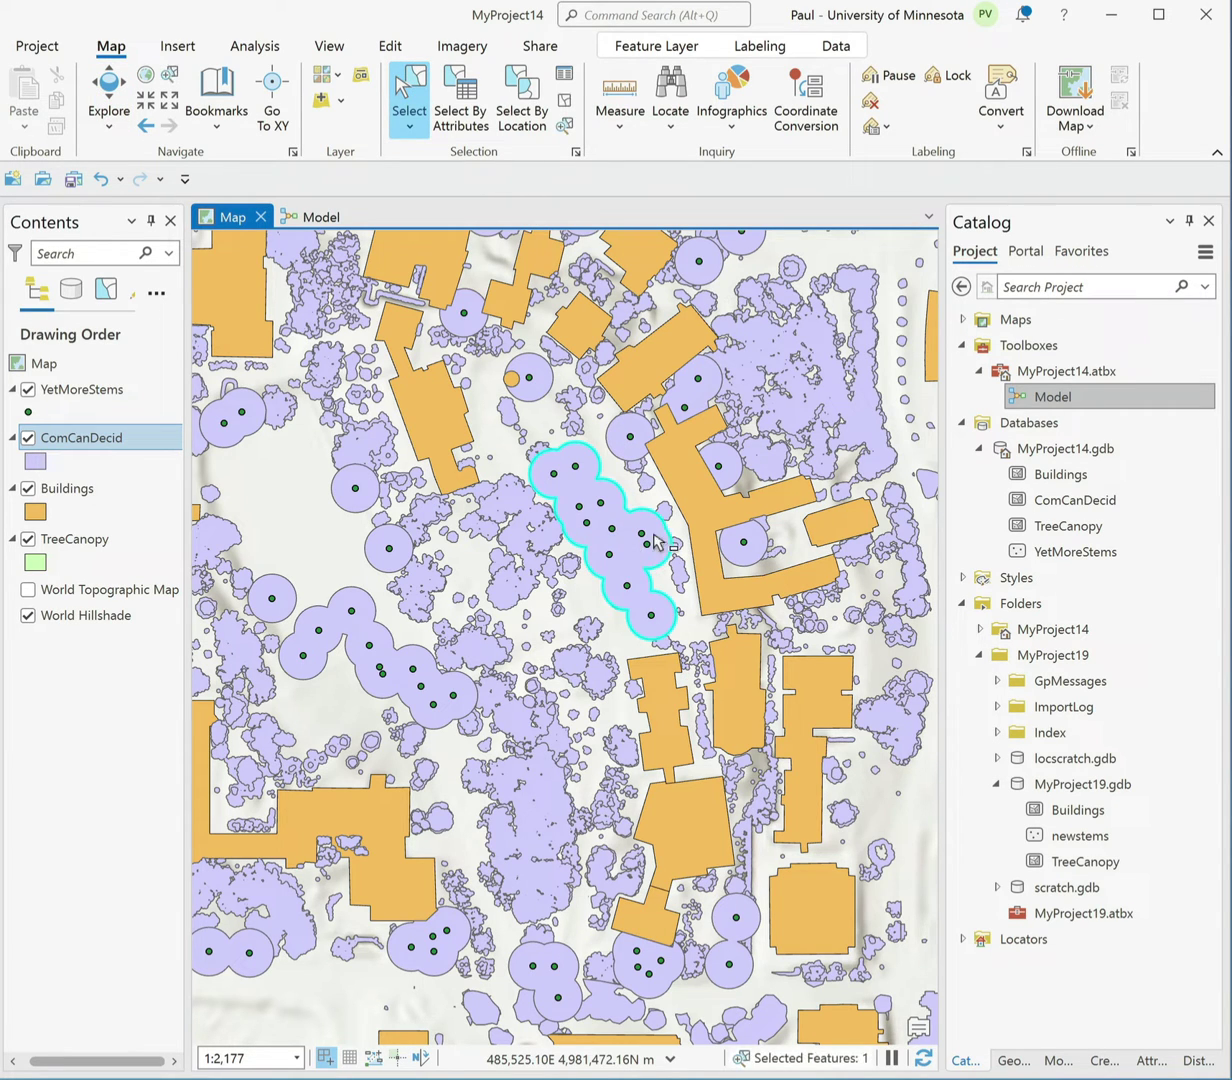
{"action": "left_click", "coordinate": [665, 515]}
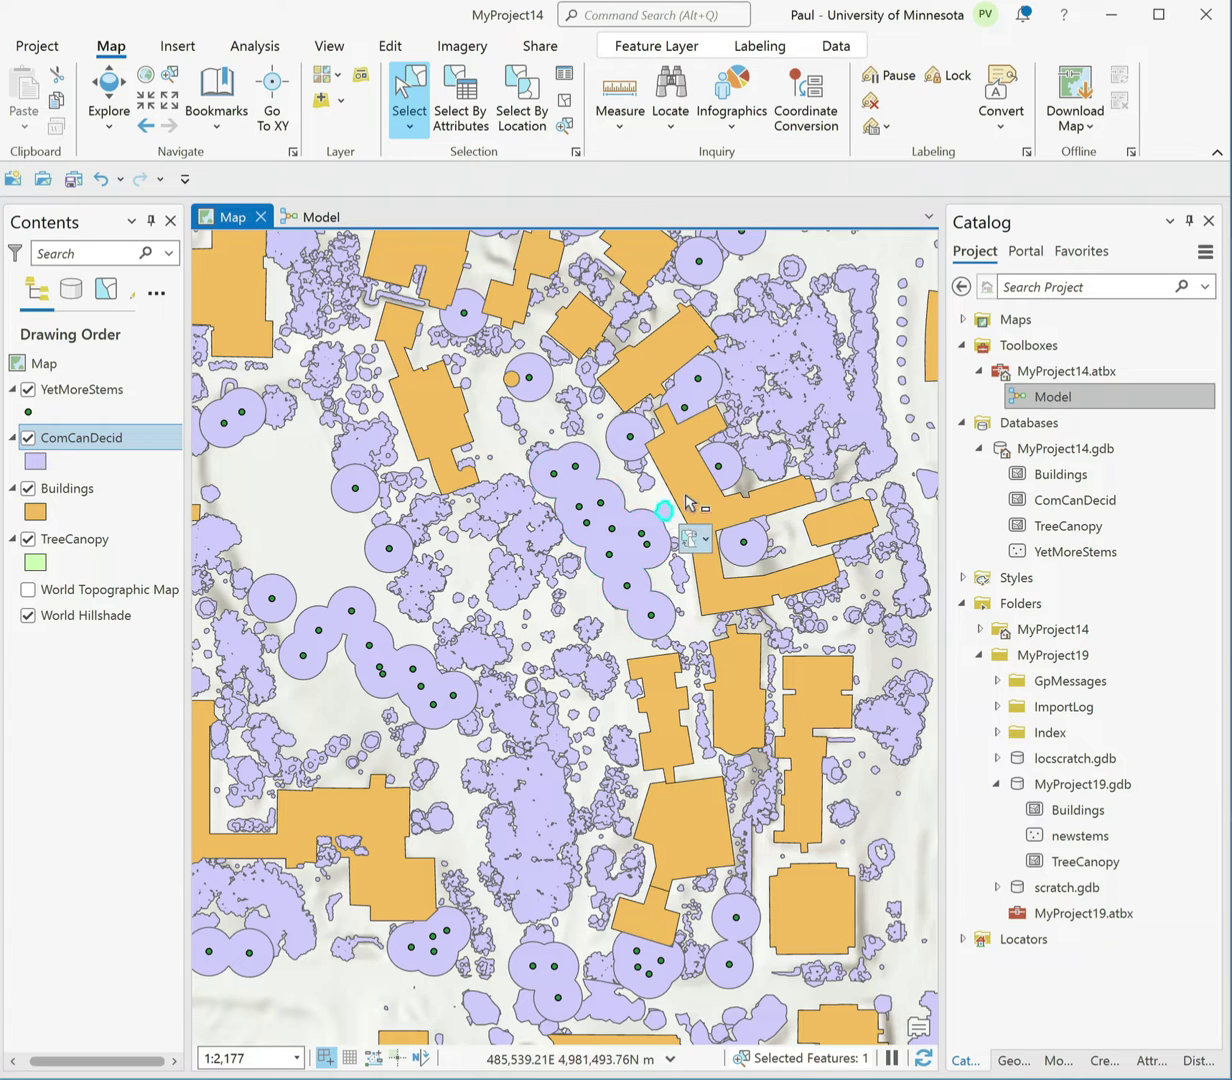
{"action": "left_click", "coordinate": [728, 481]}
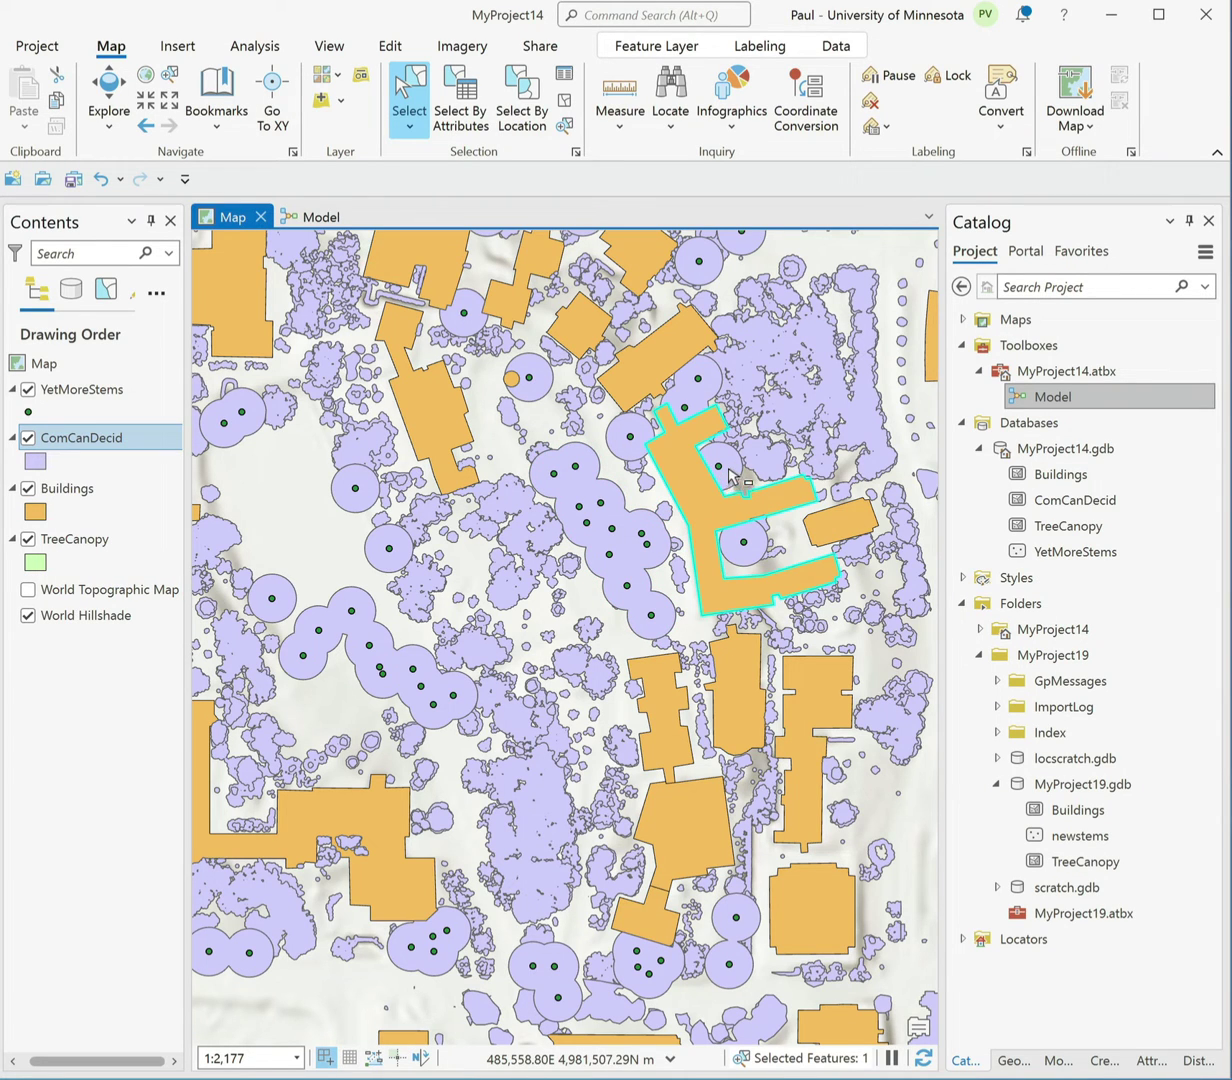
{"action": "left_click", "coordinate": [733, 477]}
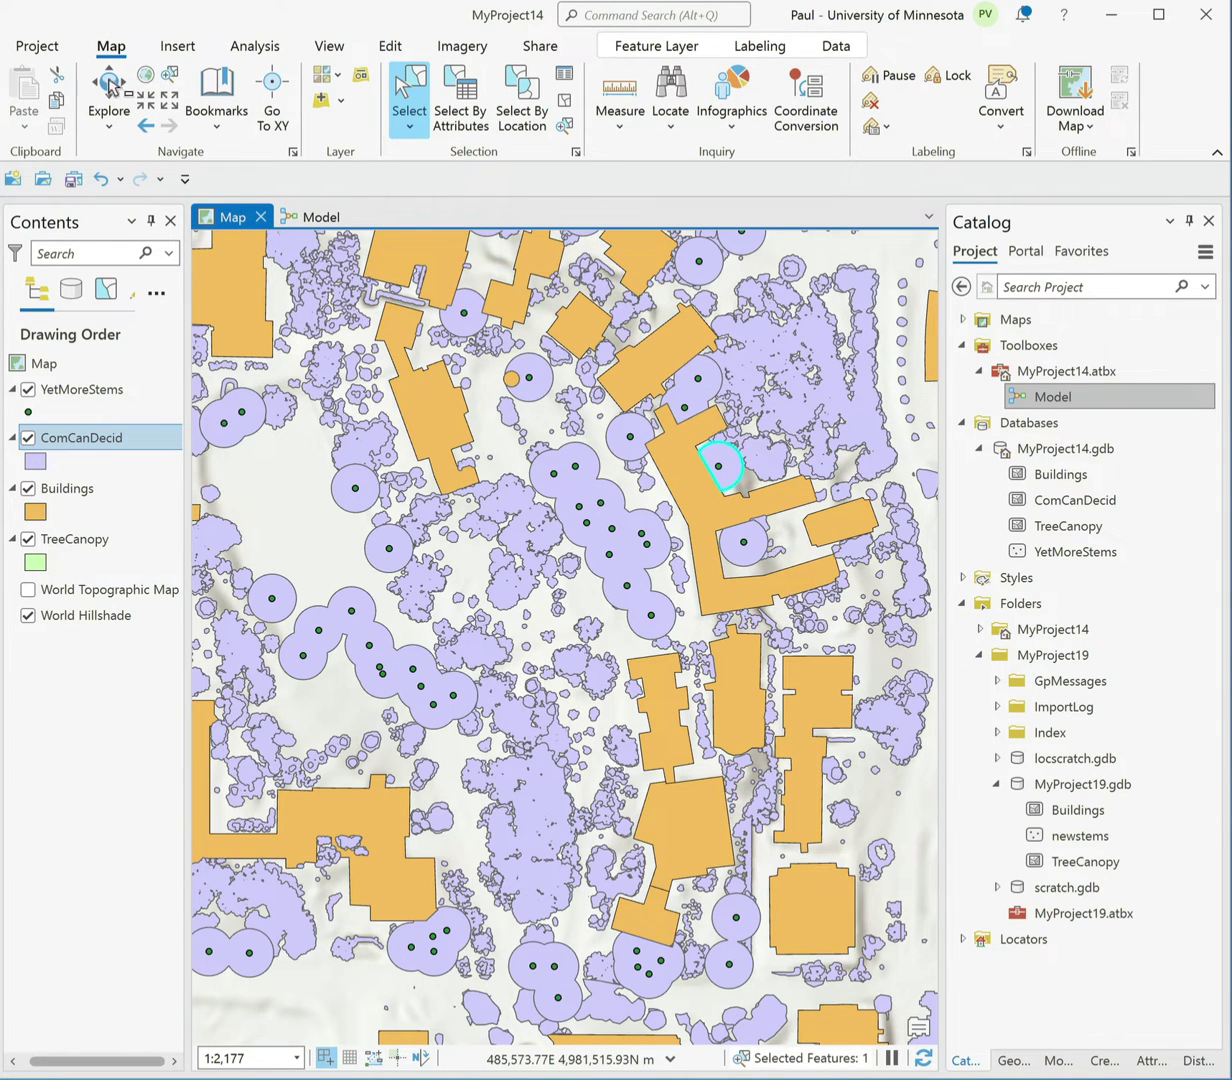
Inspect the attributes of the merged ComCanDecid canopy polygon around the central row of stems.
{"action": "left_click", "coordinate": [110, 88]}
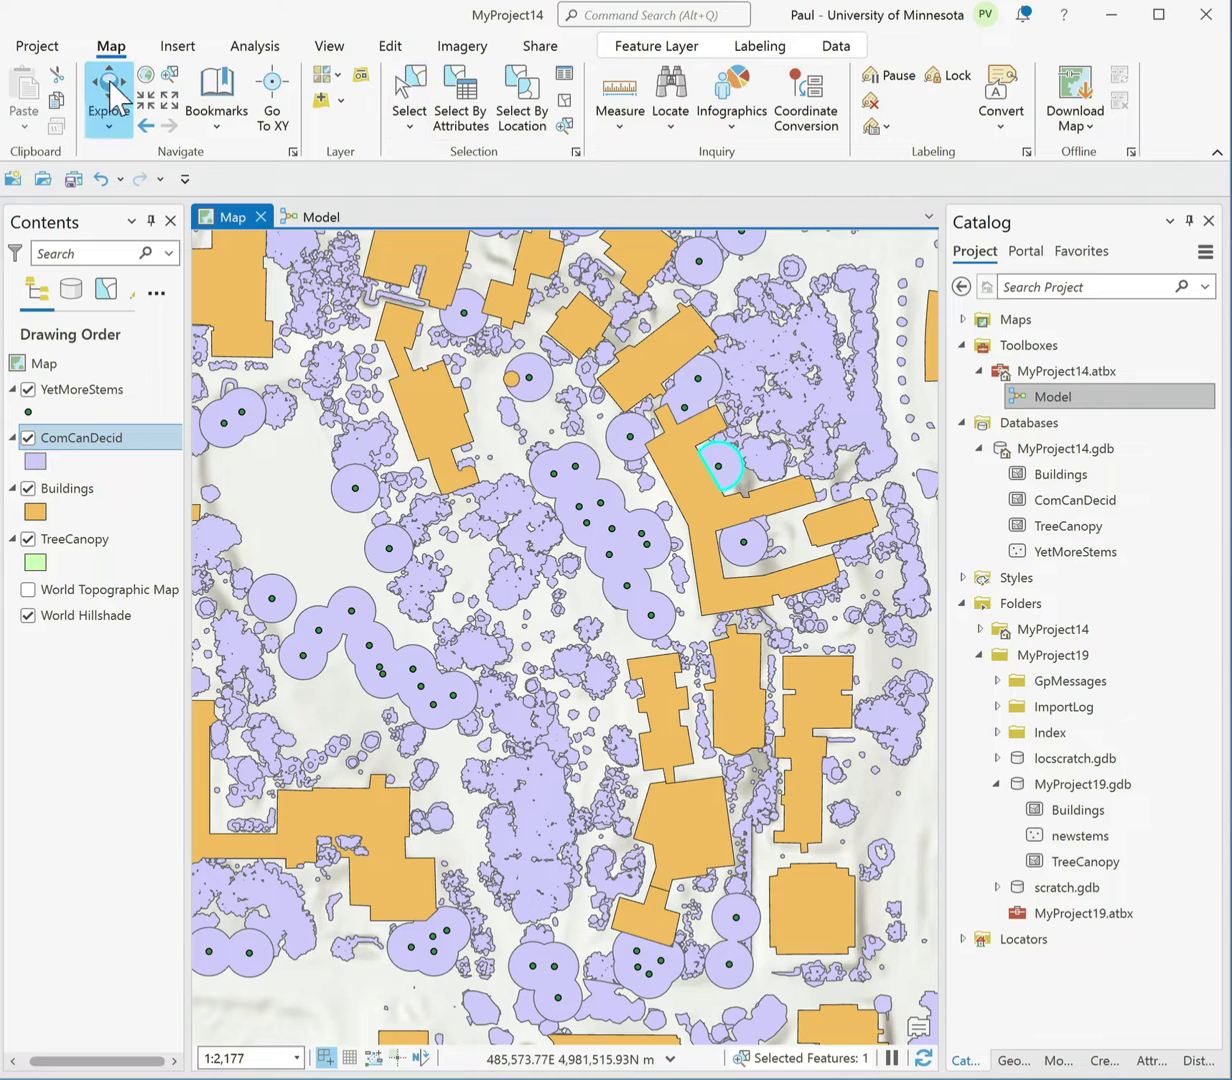
{"action": "left_click", "coordinate": [637, 521]}
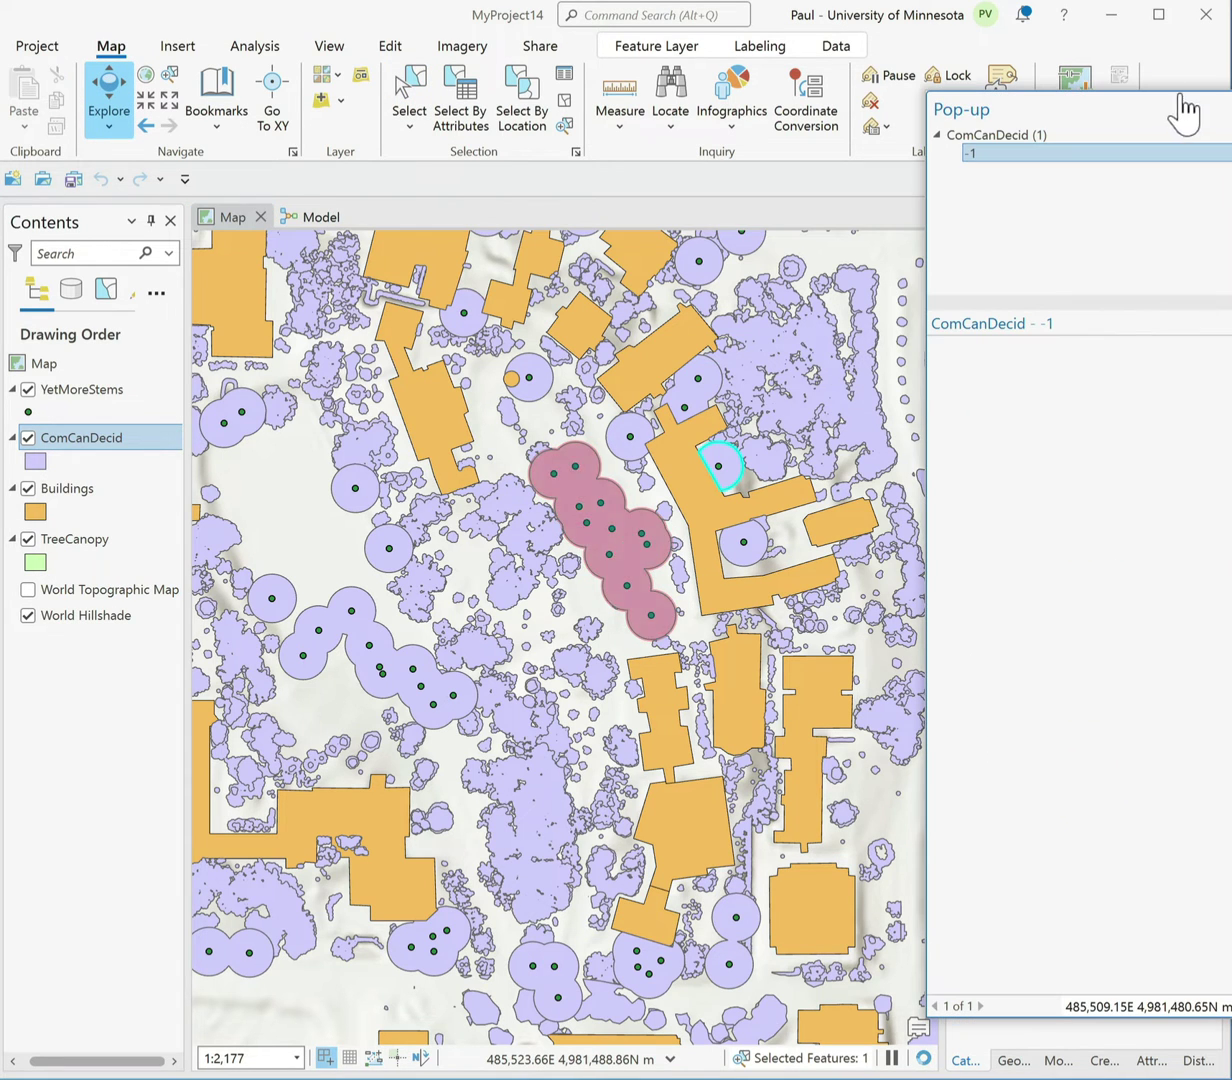
{"action": "left_click_drag", "start_coordinate": [1182, 110], "coordinate": [840, 128]}
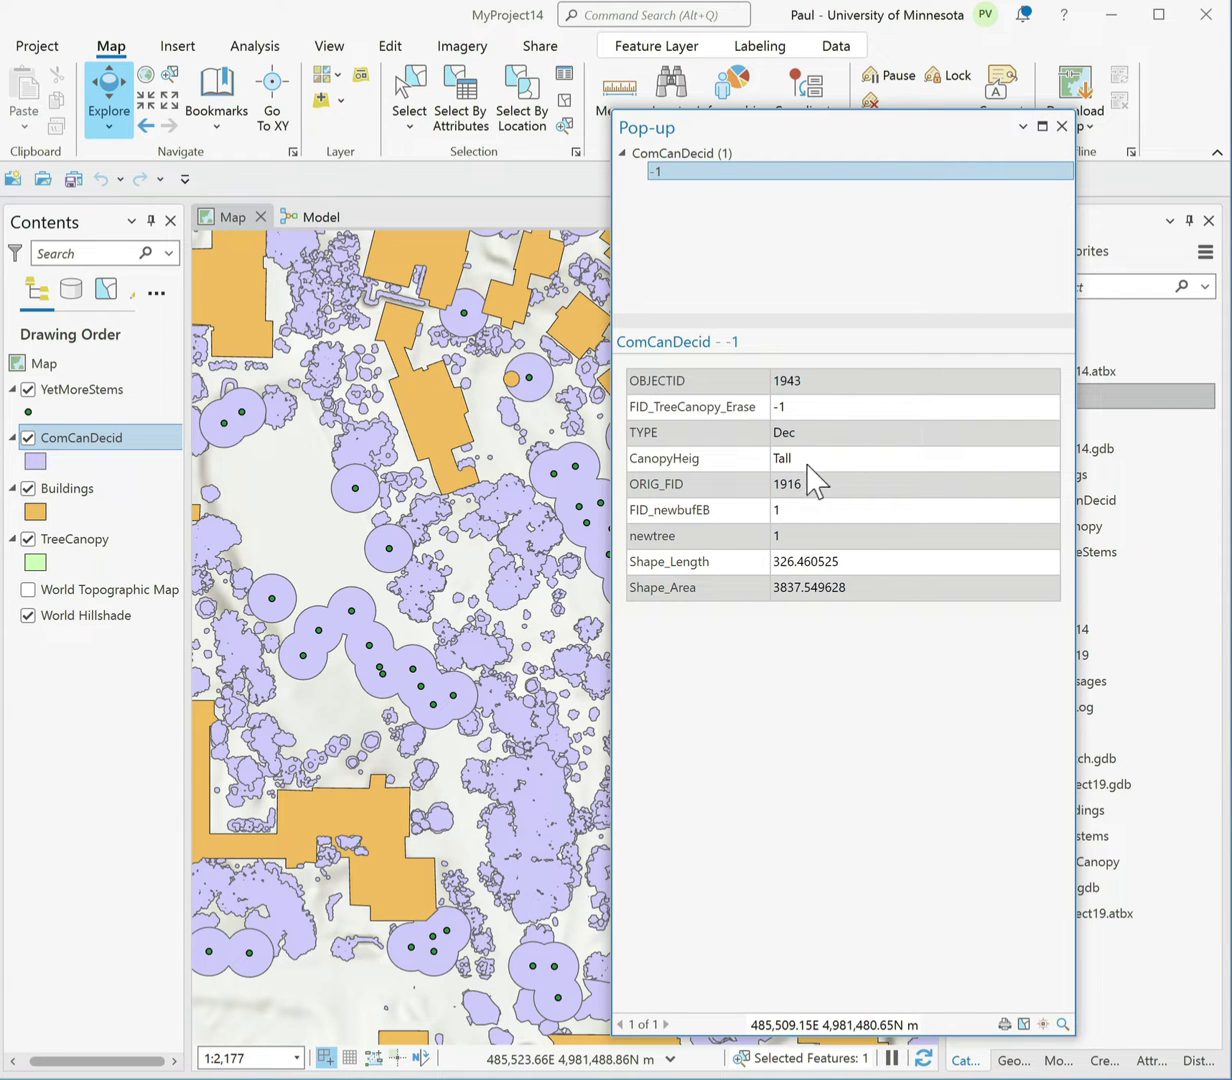
{"action": "left_click", "coordinate": [1063, 125]}
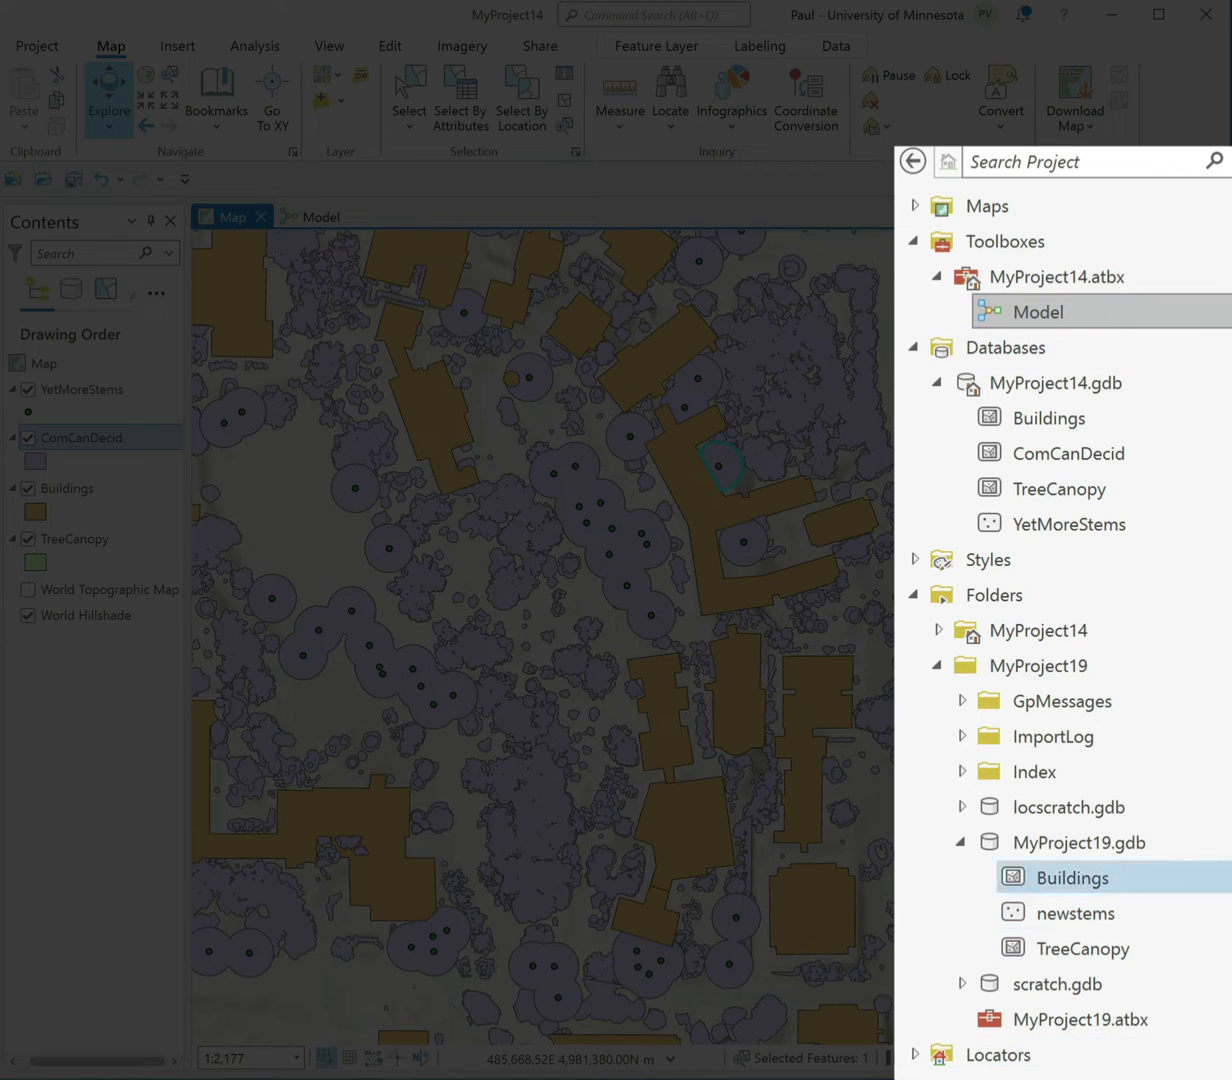
Remove the MyProject19 folder connection from the project.
{"action": "right_click", "coordinate": [1047, 670]}
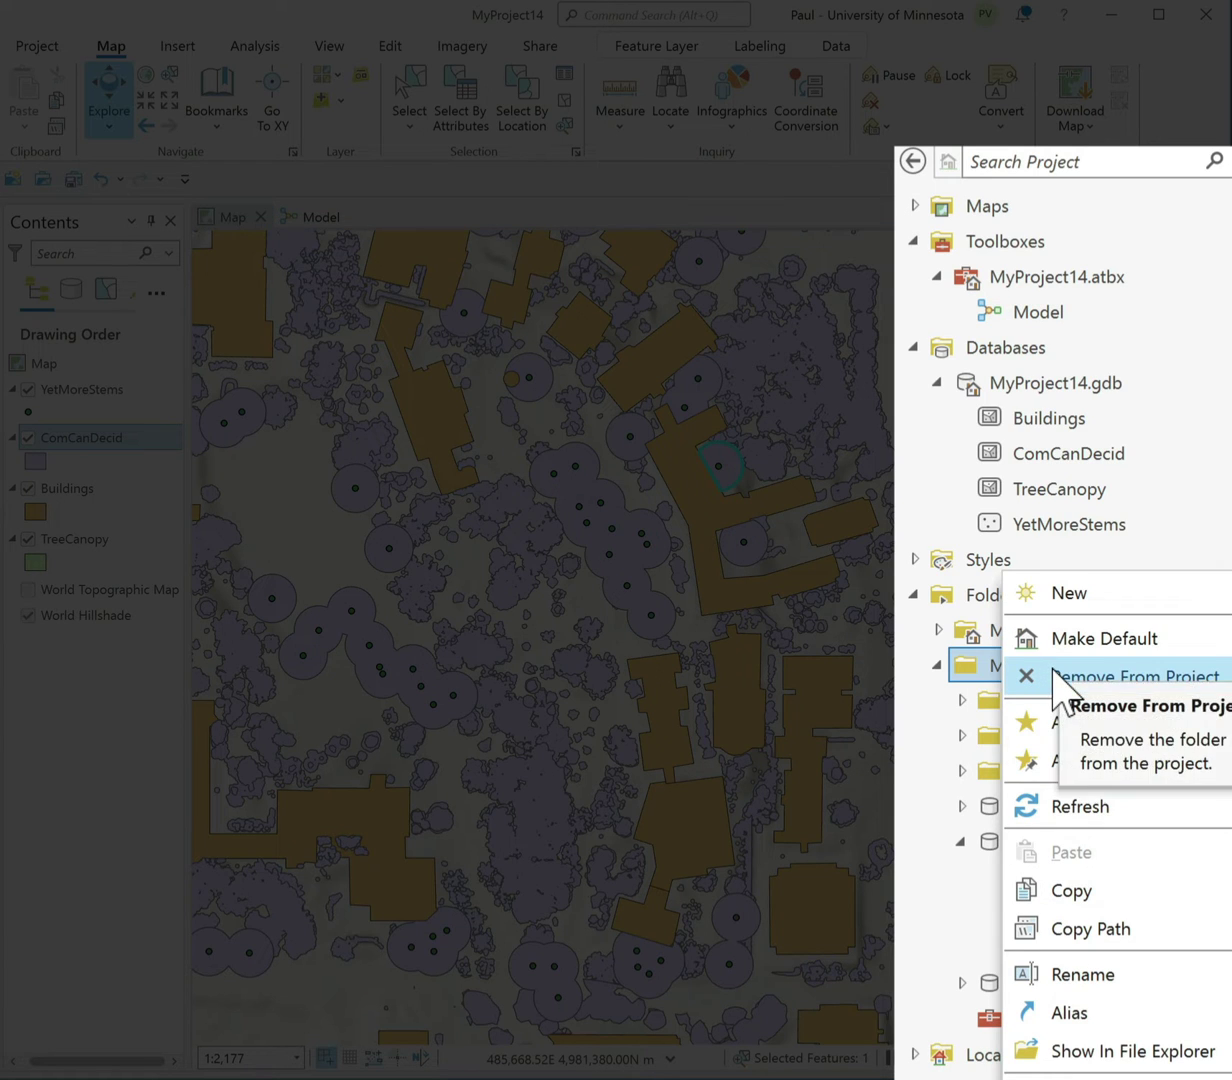
{"action": "left_click", "coordinate": [1052, 678]}
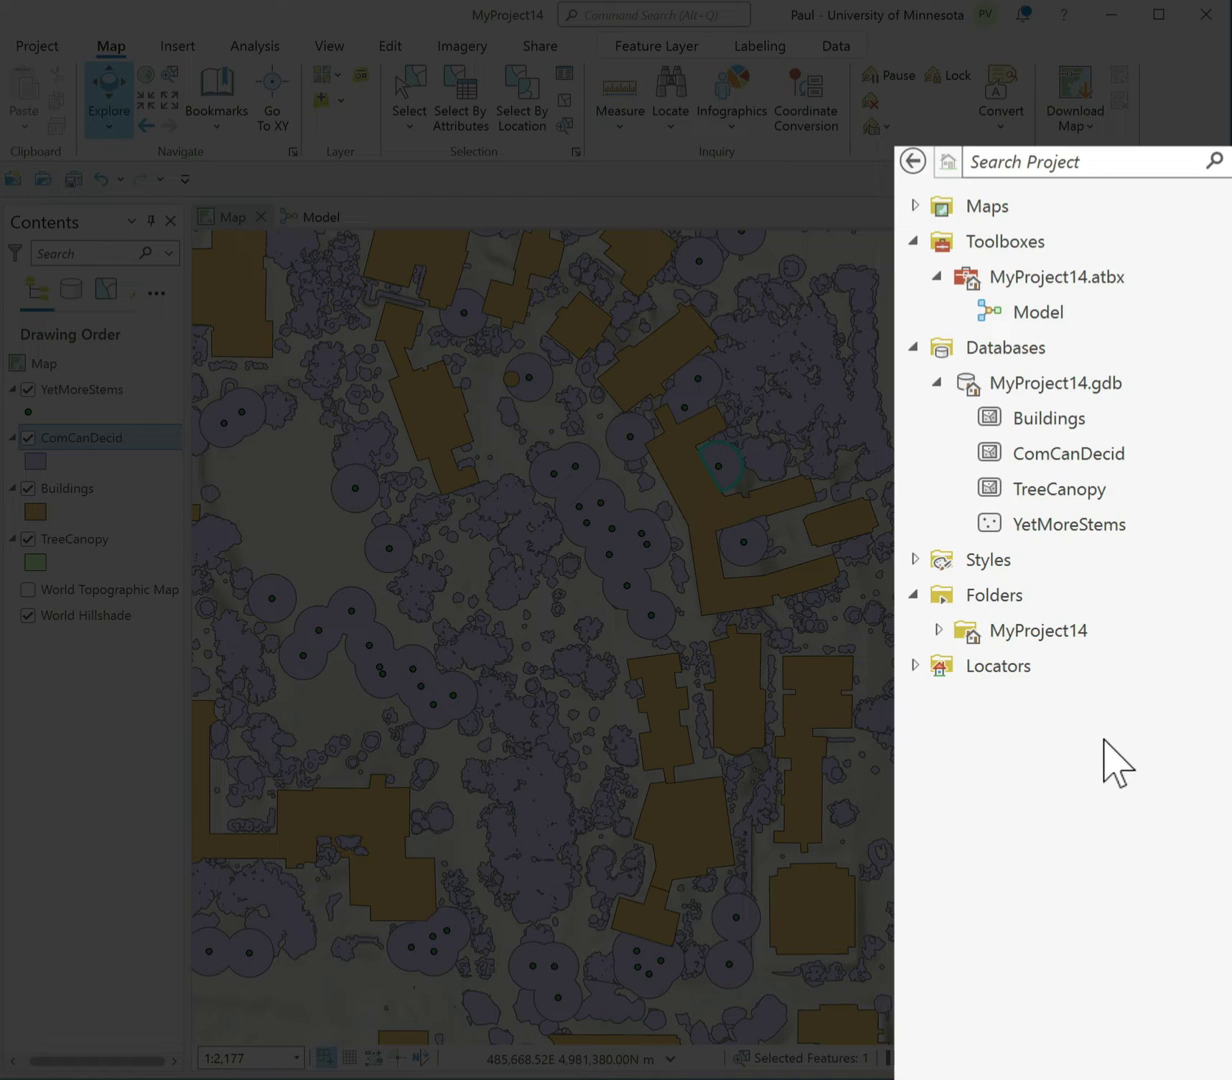
Add a folder connection to the MyProject19 folder on the Desktop.
{"action": "right_click", "coordinate": [1010, 597]}
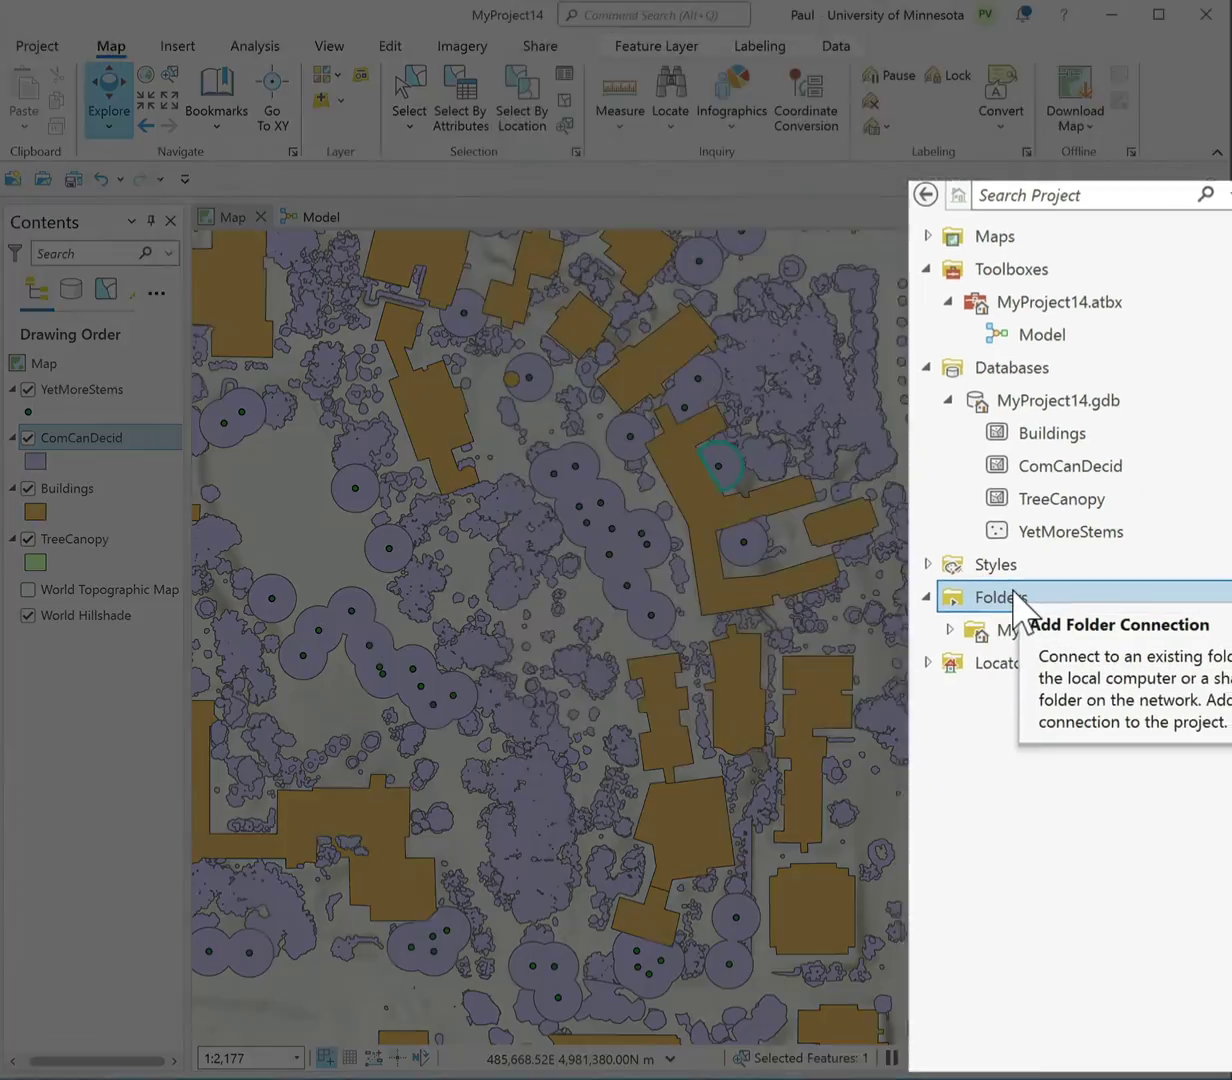
{"action": "left_click", "coordinate": [1012, 593]}
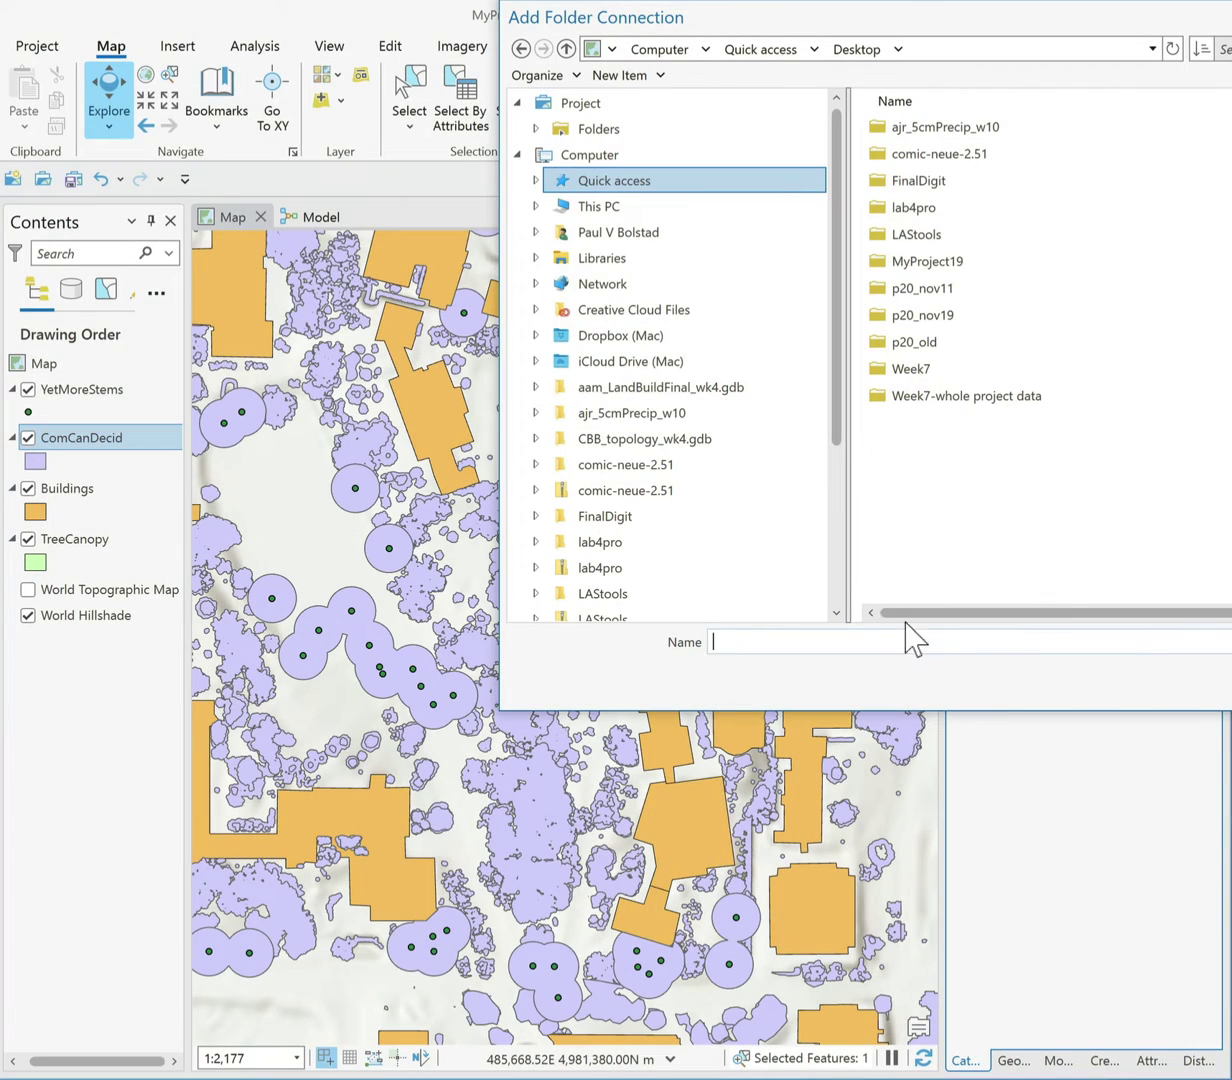
{"action": "left_click", "coordinate": [628, 208]}
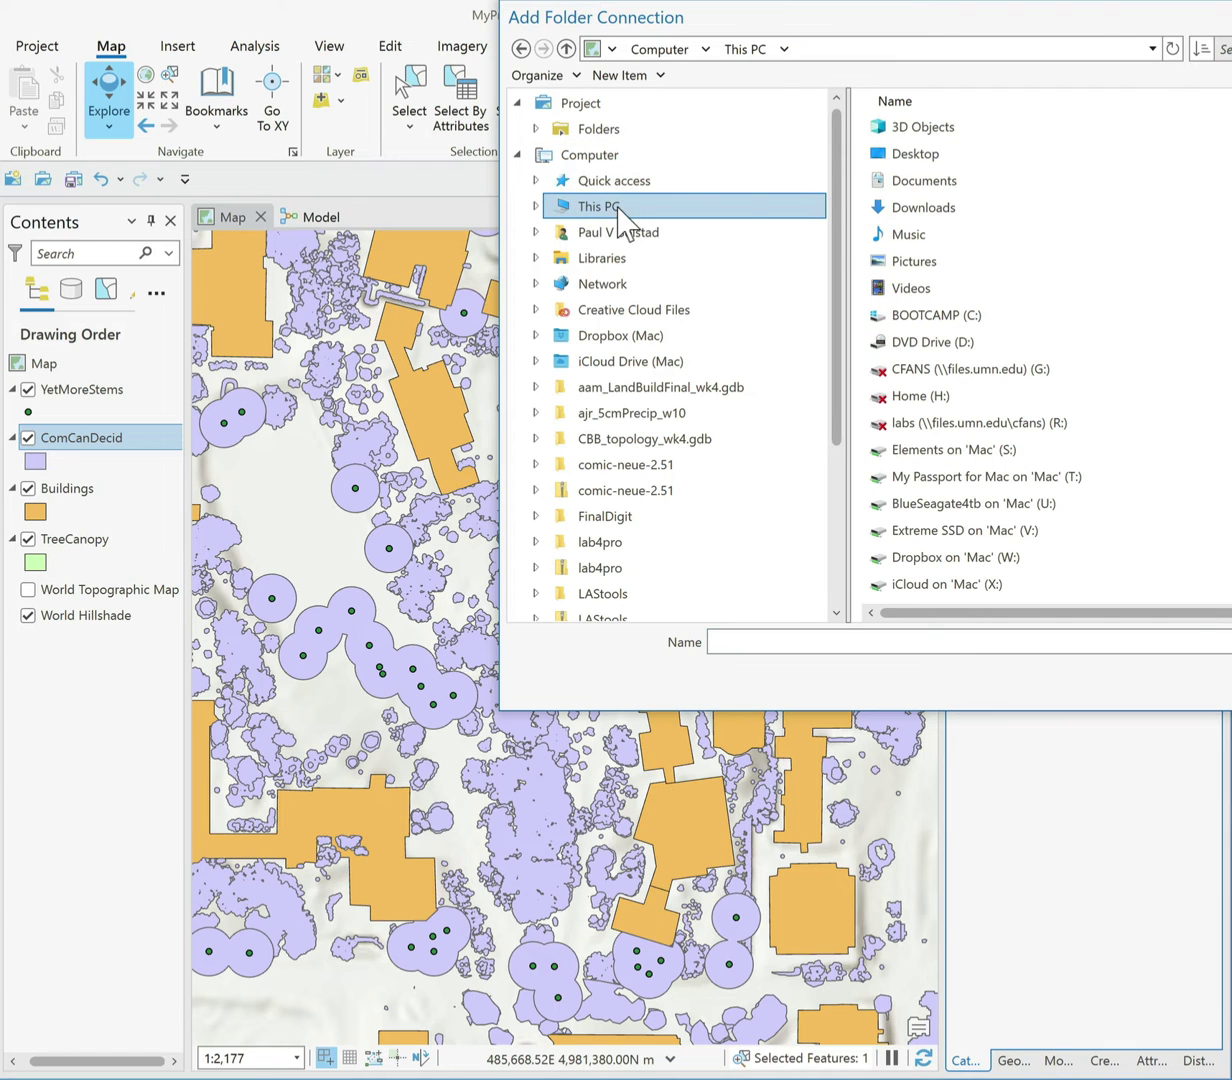
{"action": "double_click", "coordinate": [880, 156]}
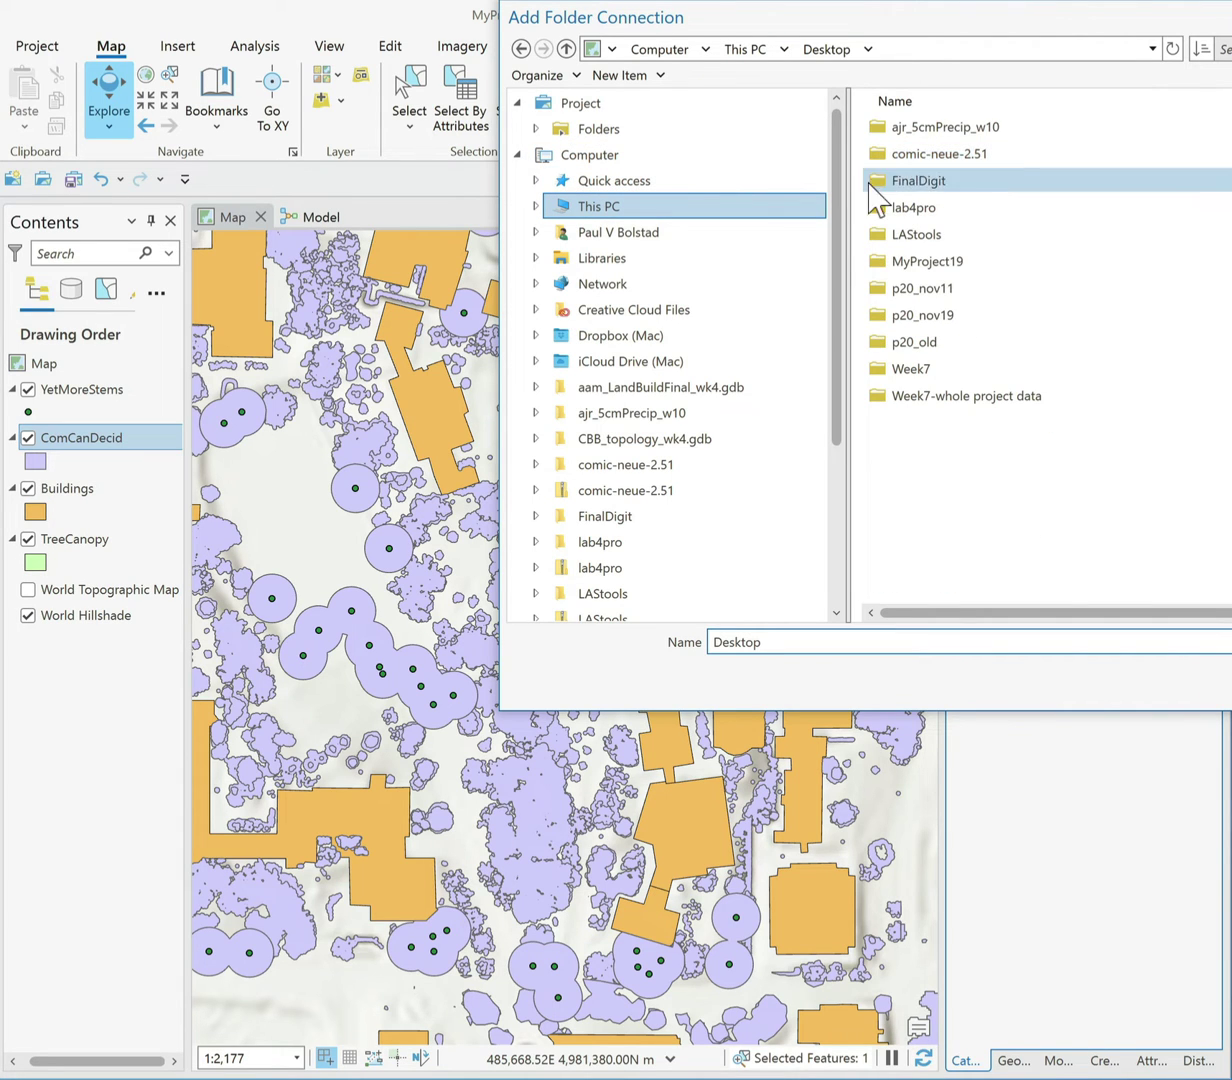
{"action": "left_click", "coordinate": [900, 262]}
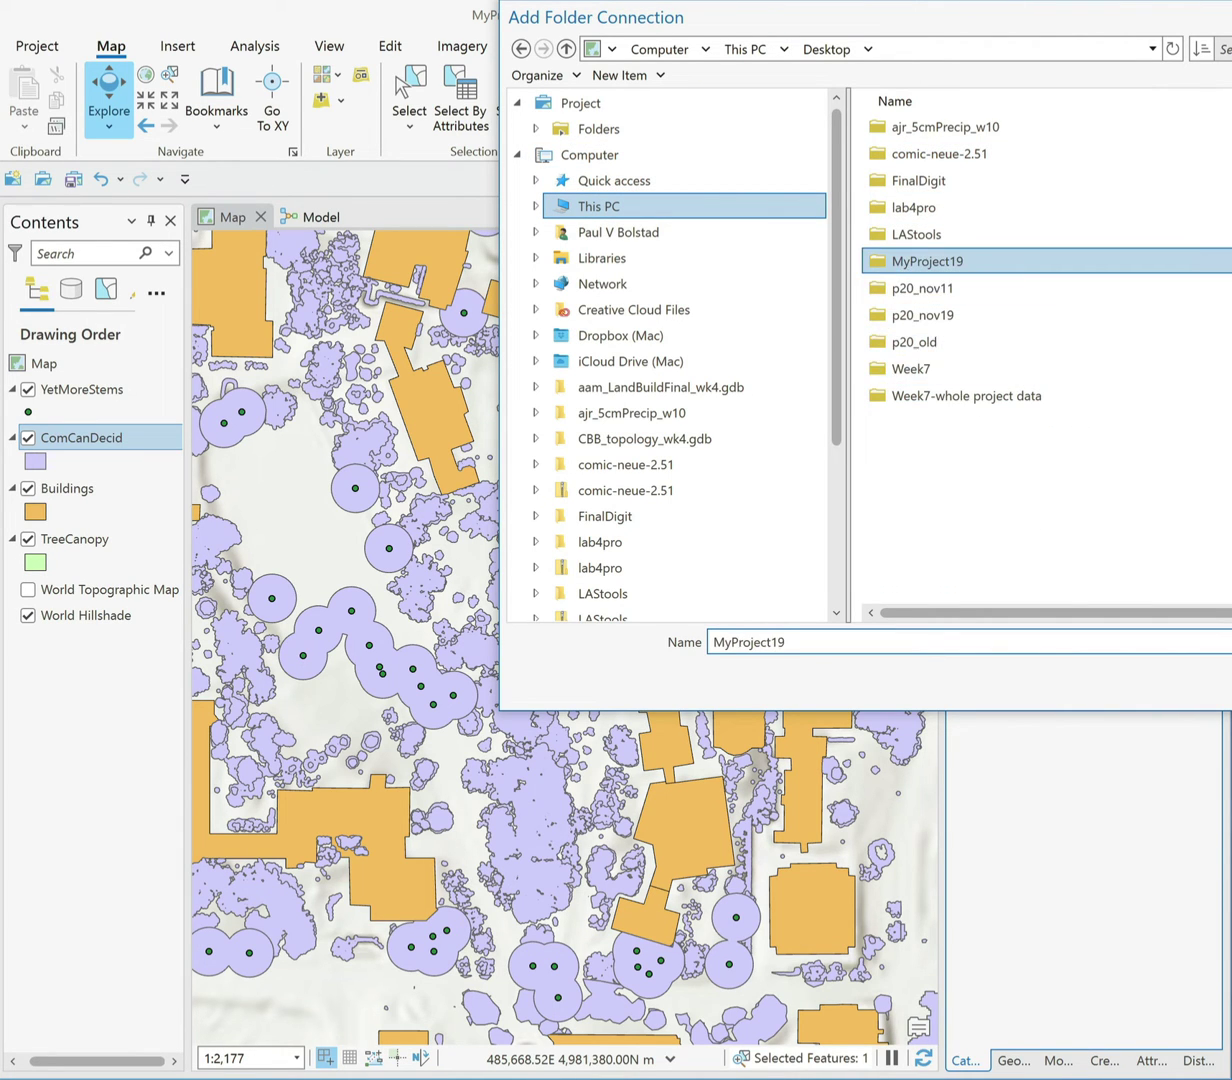
{"action": "key", "text": "Return"}
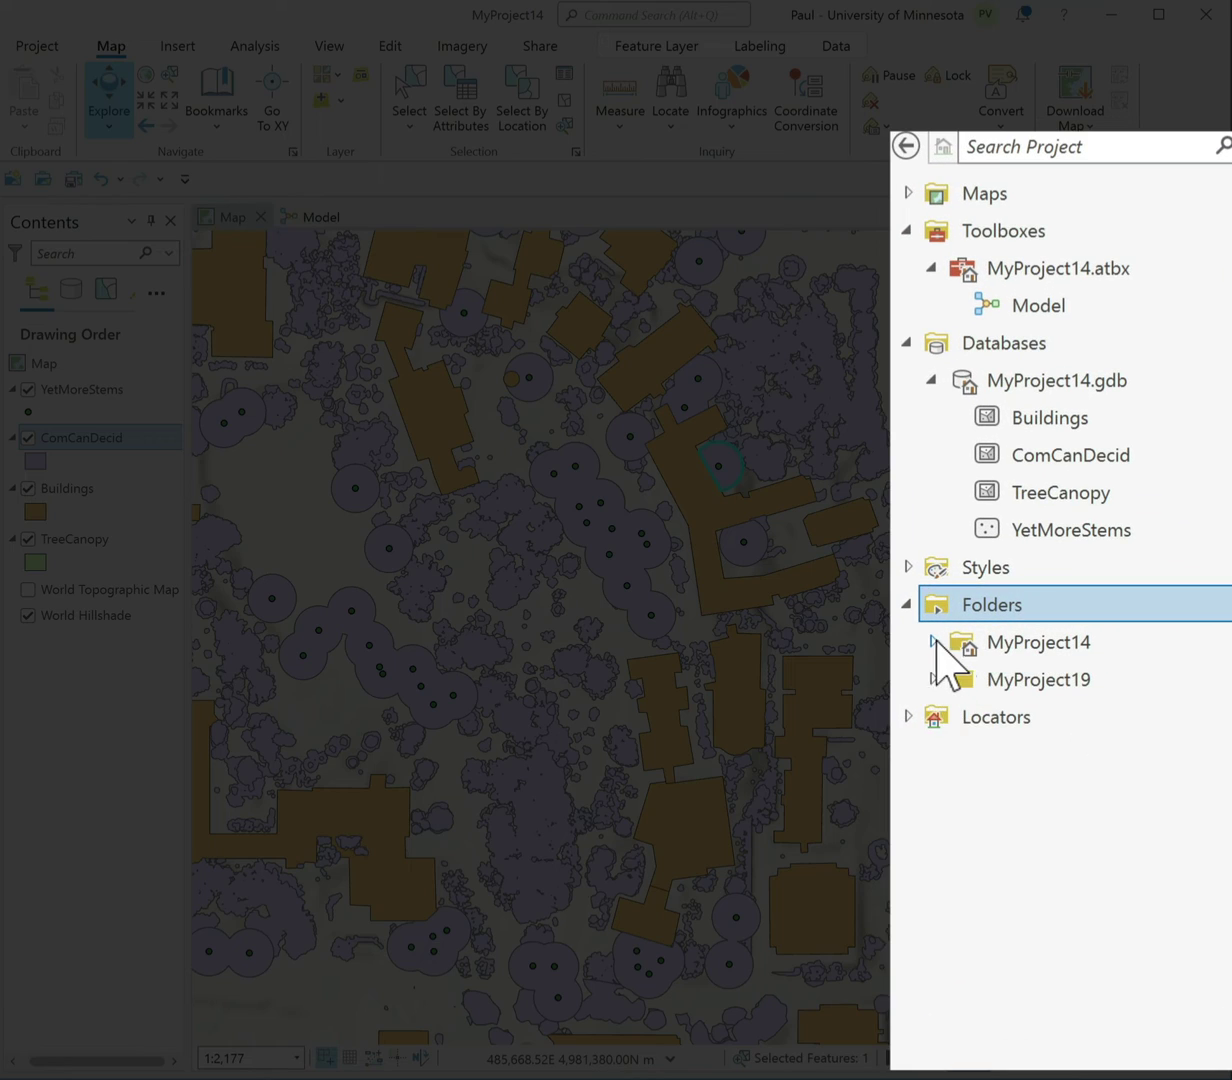
Copy the Model from the MyProject14.atbx toolbox into MyProject19.atbx in the connected MyProject19 folder.
{"action": "left_click", "coordinate": [980, 629]}
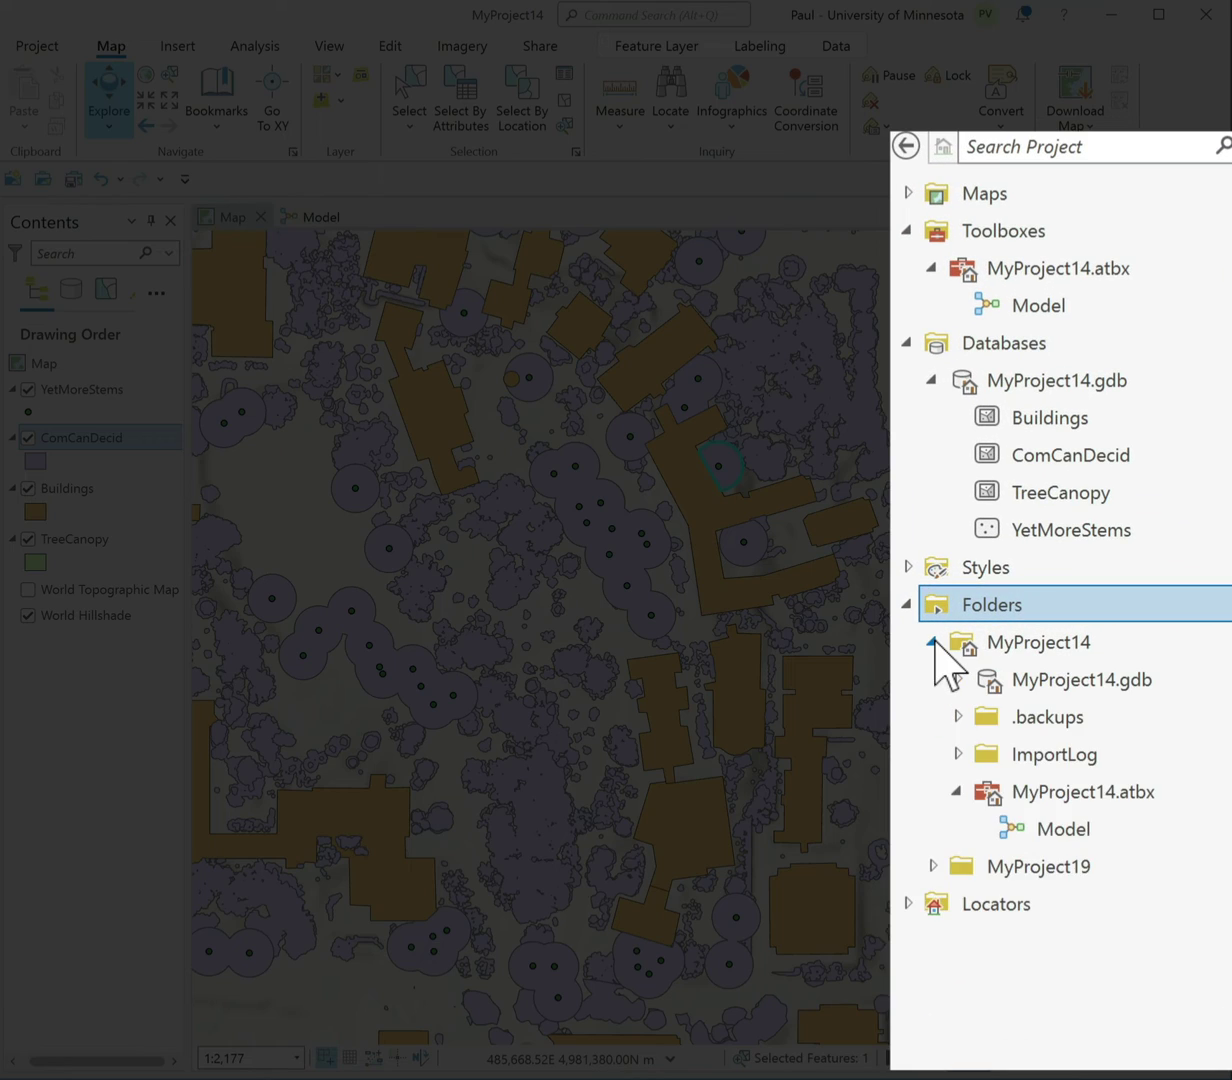
{"action": "left_click", "coordinate": [932, 641]}
{"action": "left_click", "coordinate": [932, 679]}
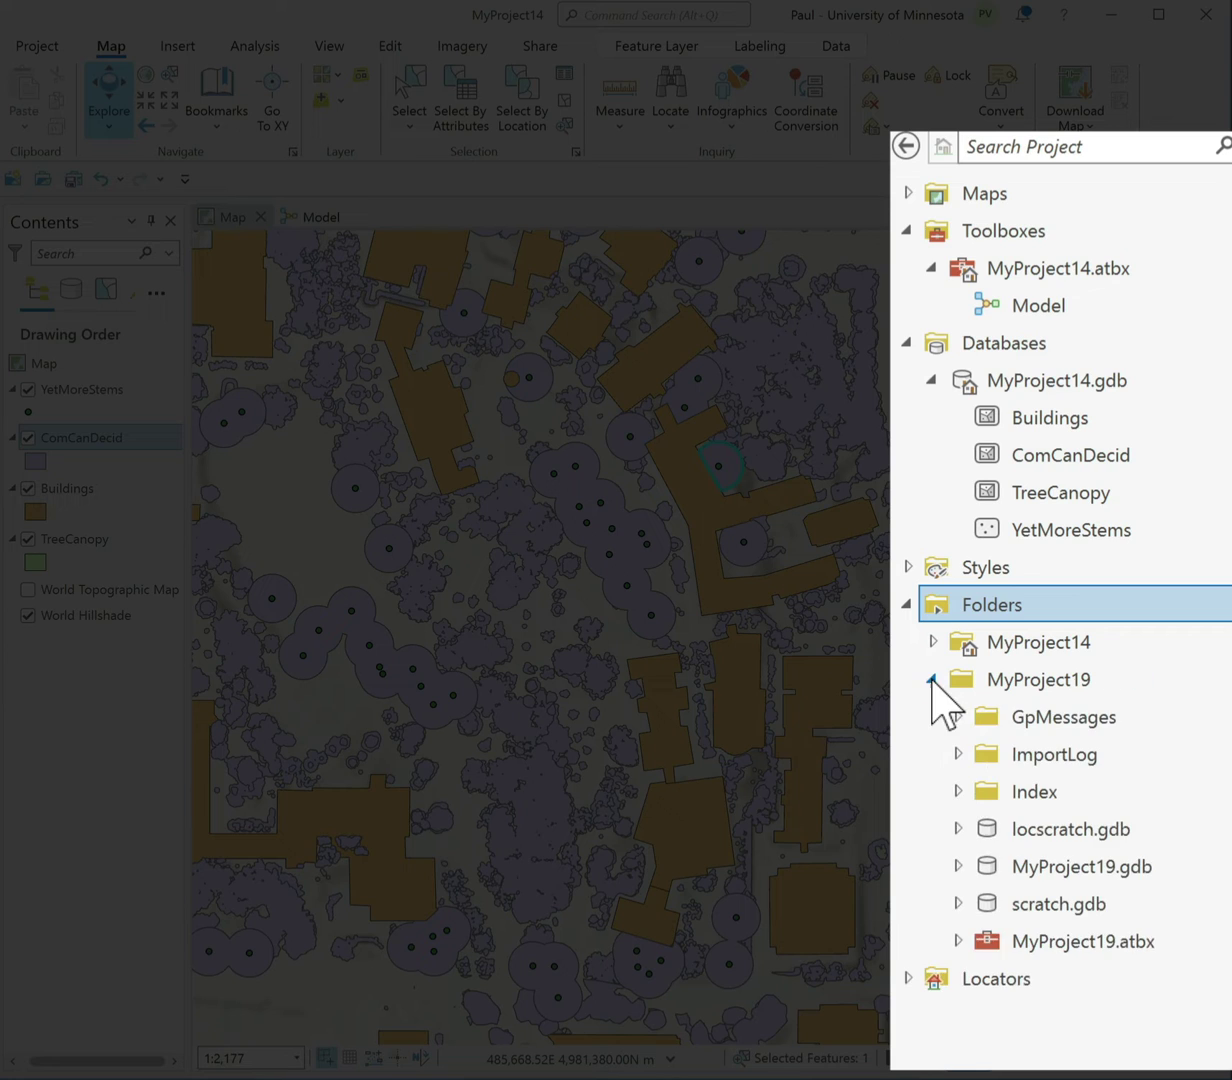
{"action": "left_click", "coordinate": [957, 941]}
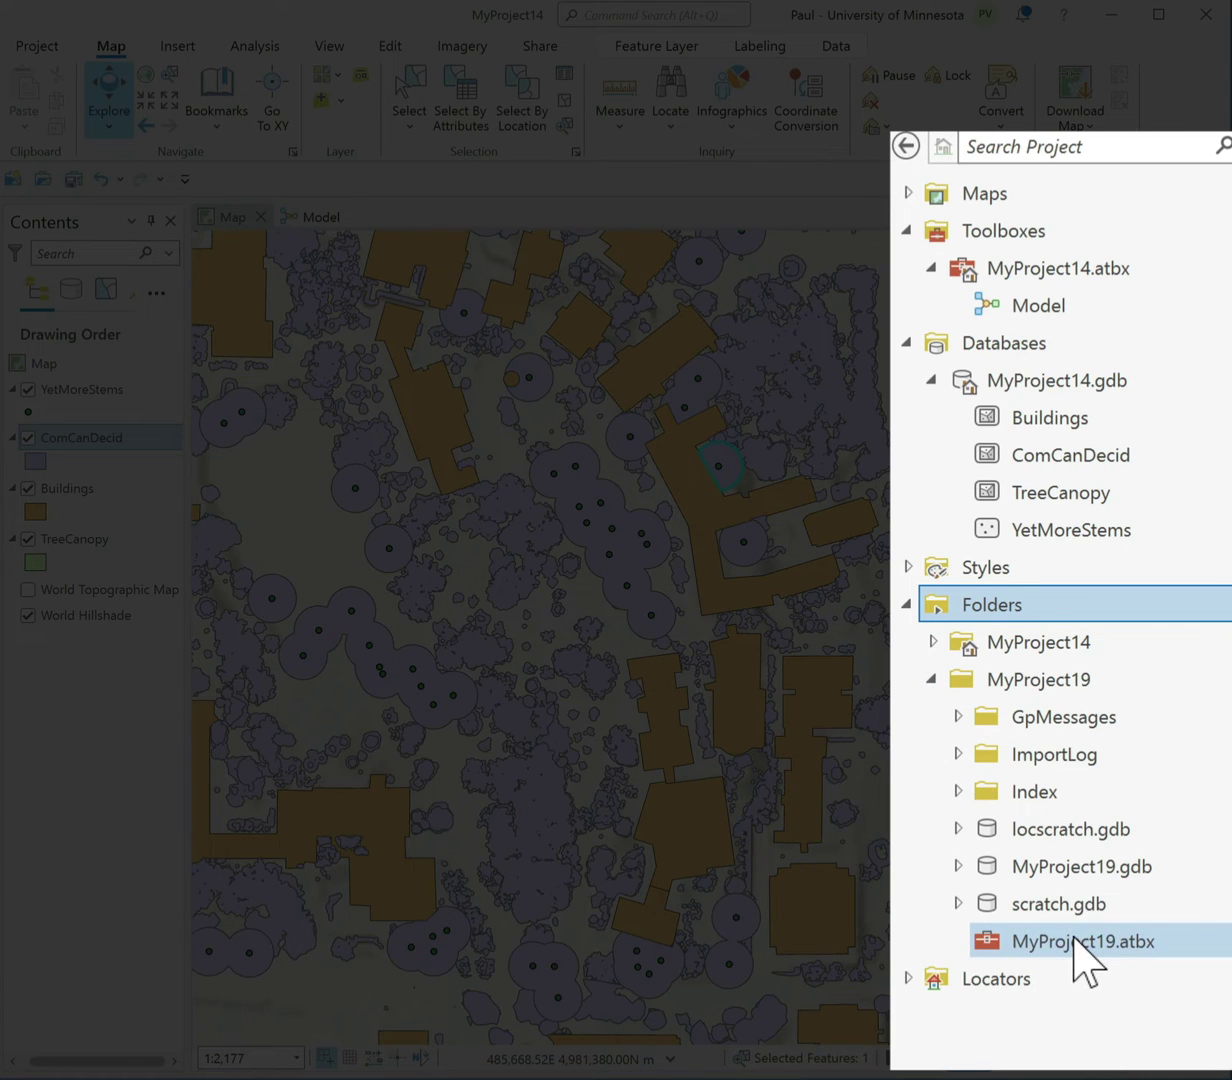
{"action": "right_click", "coordinate": [1027, 318]}
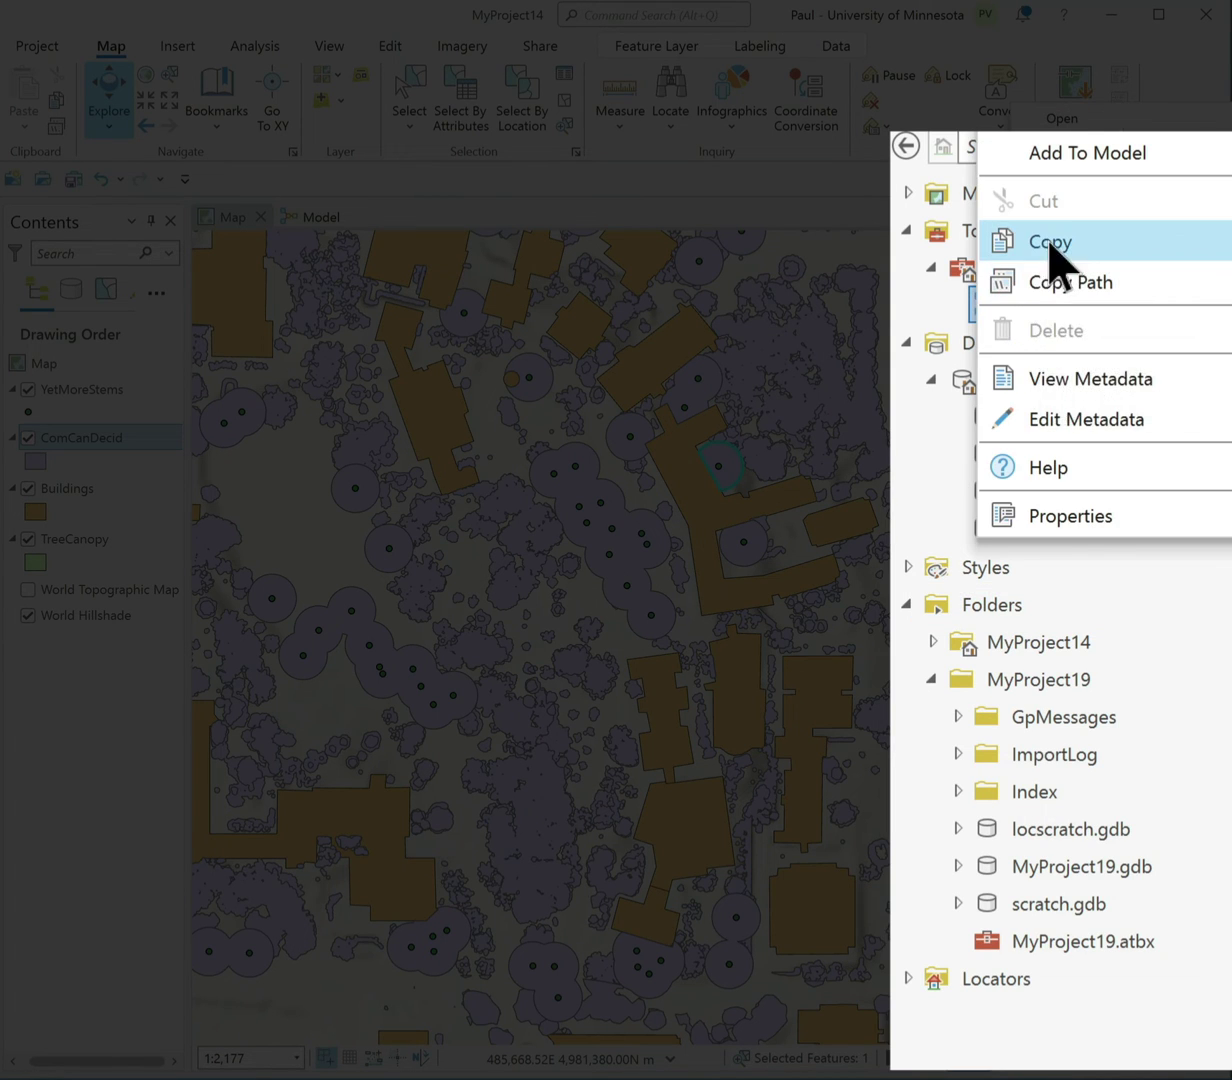
{"action": "left_click", "coordinate": [1050, 258]}
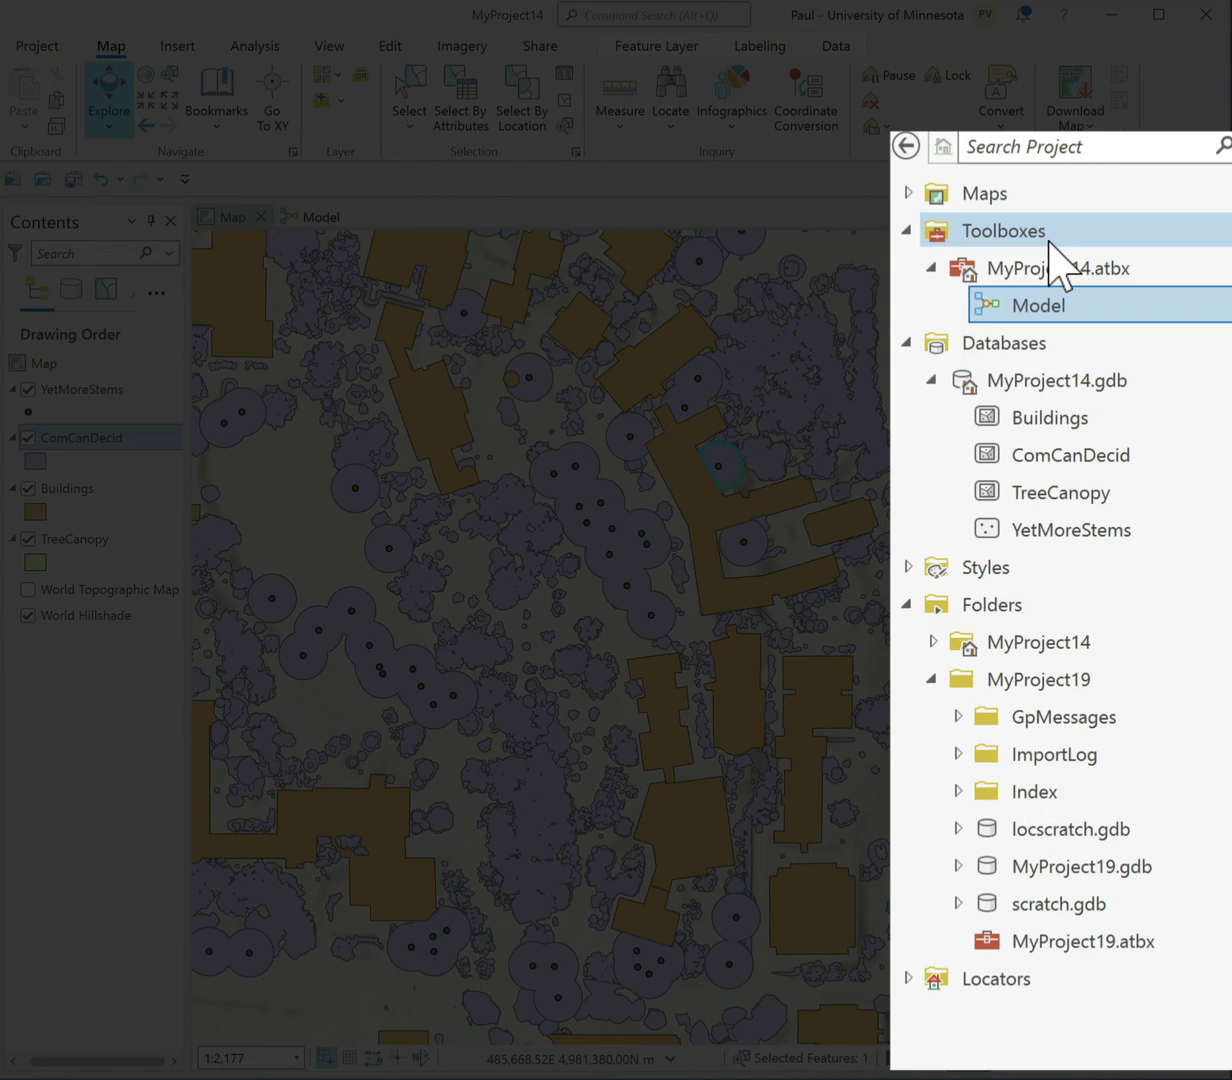
{"action": "right_click", "coordinate": [1075, 948]}
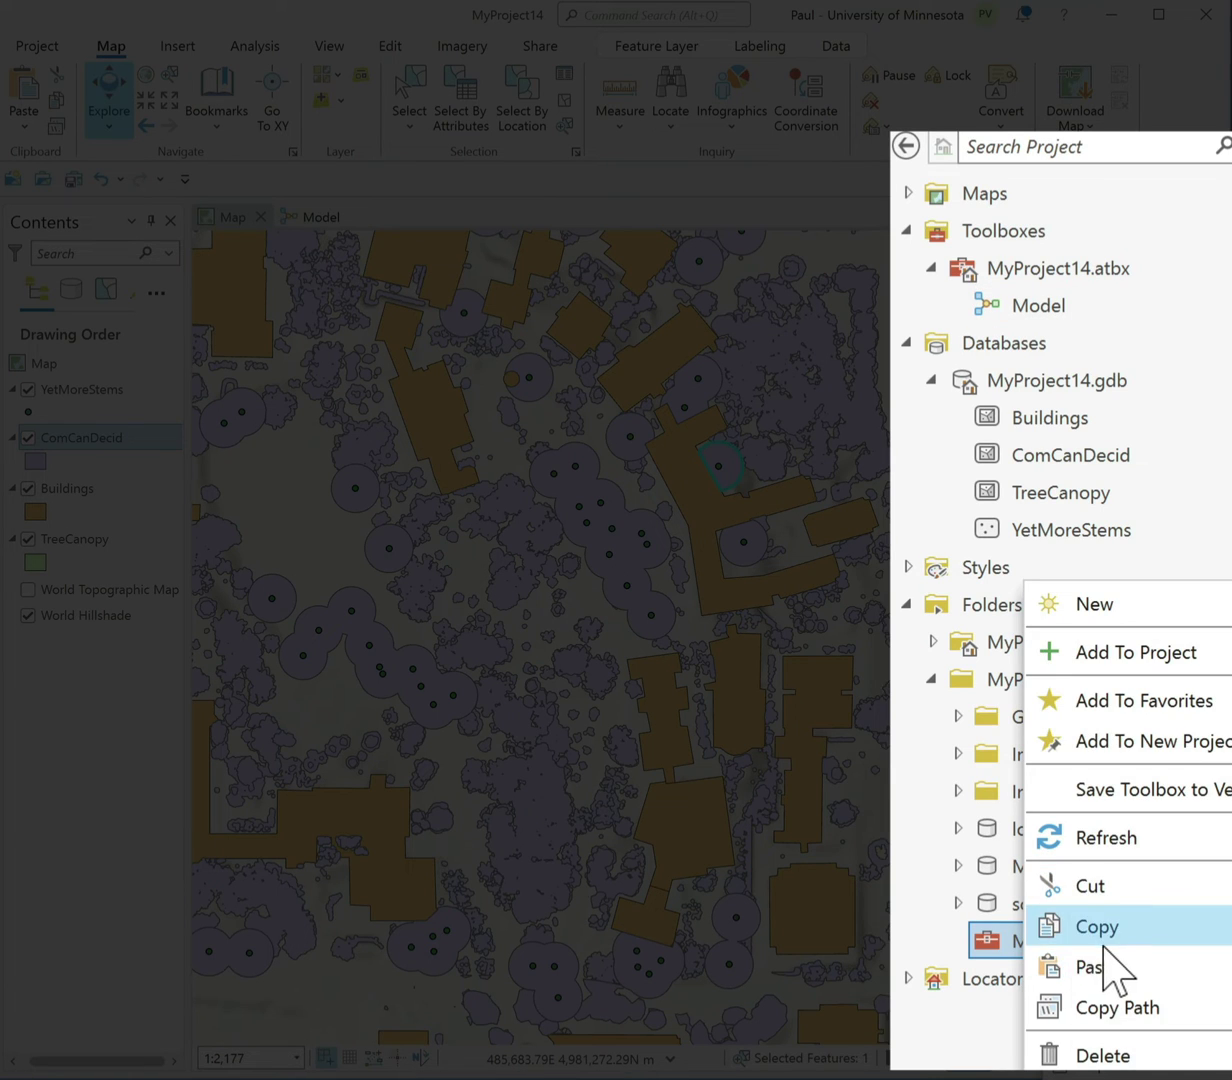
{"action": "left_click", "coordinate": [1040, 966]}
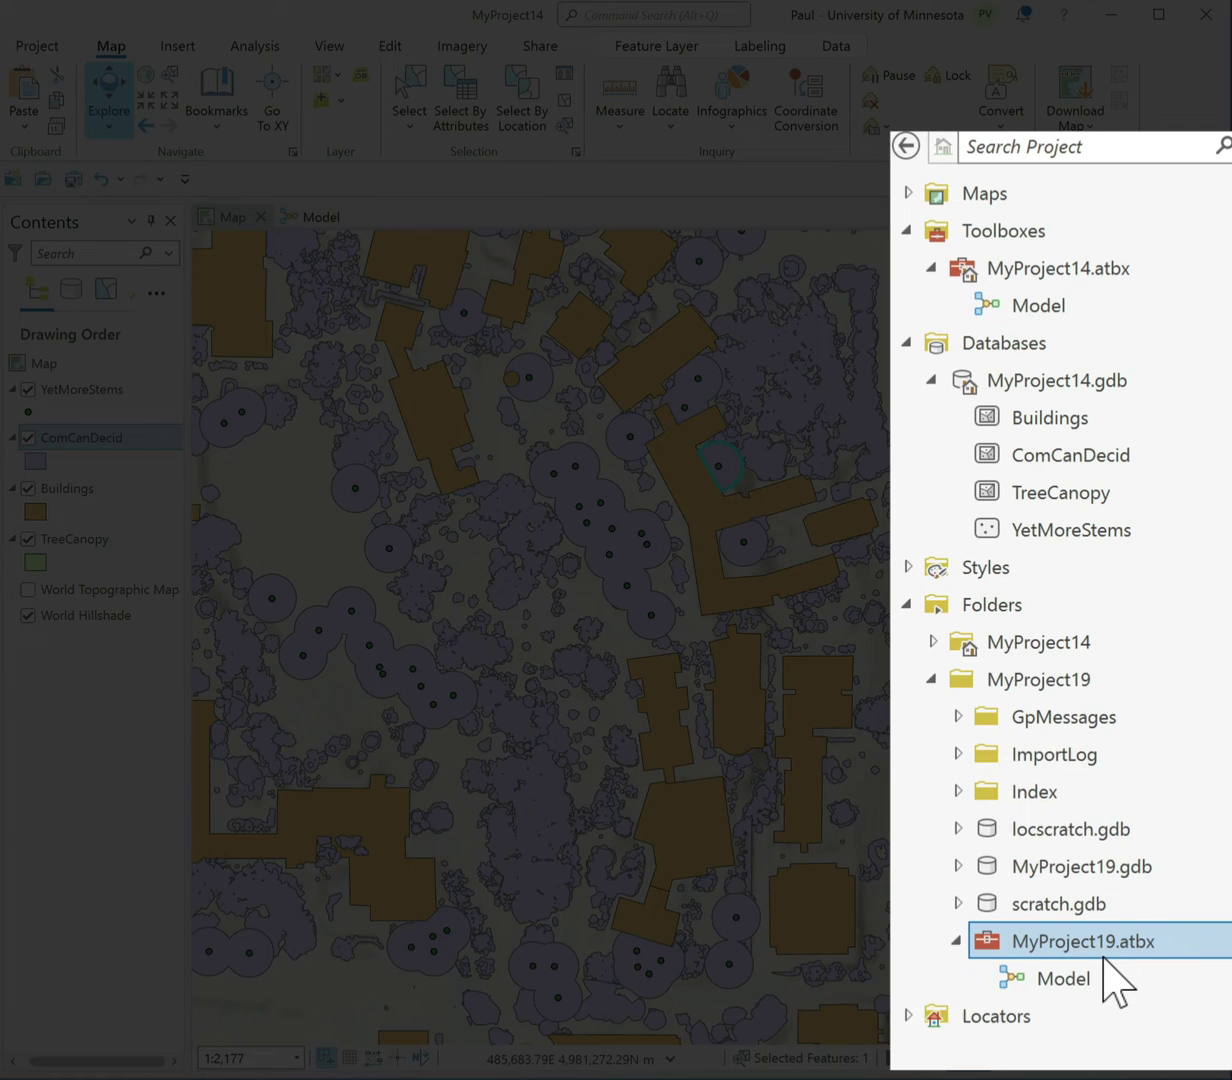
{"action": "left_click", "coordinate": [1044, 985]}
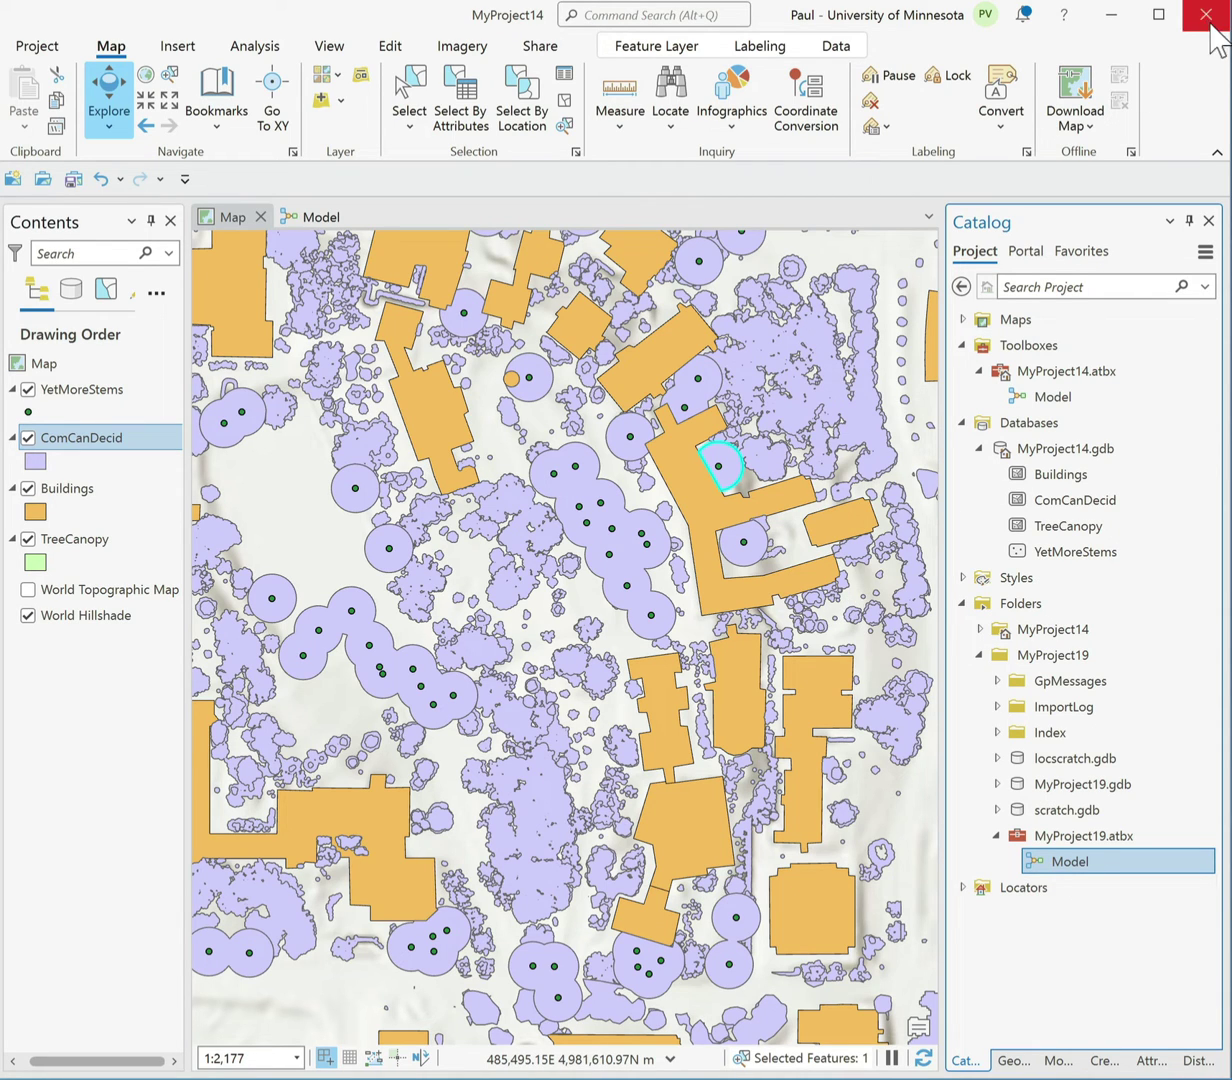
Save the current project and create a new project named MyProject15 in its own new folder.
{"action": "left_click", "coordinate": [13, 178]}
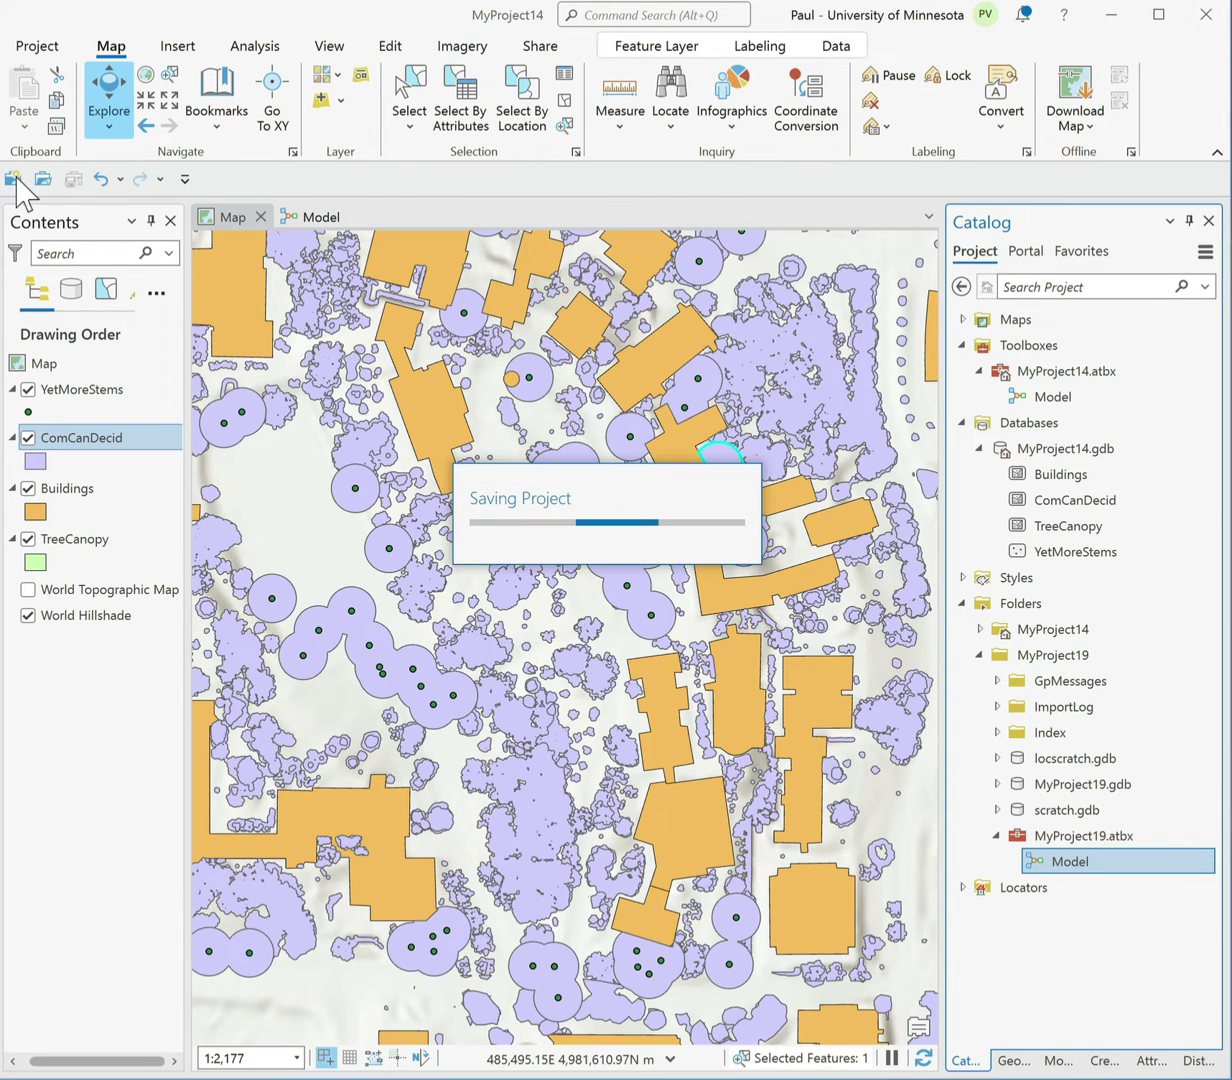
{"action": "left_click", "coordinate": [13, 180]}
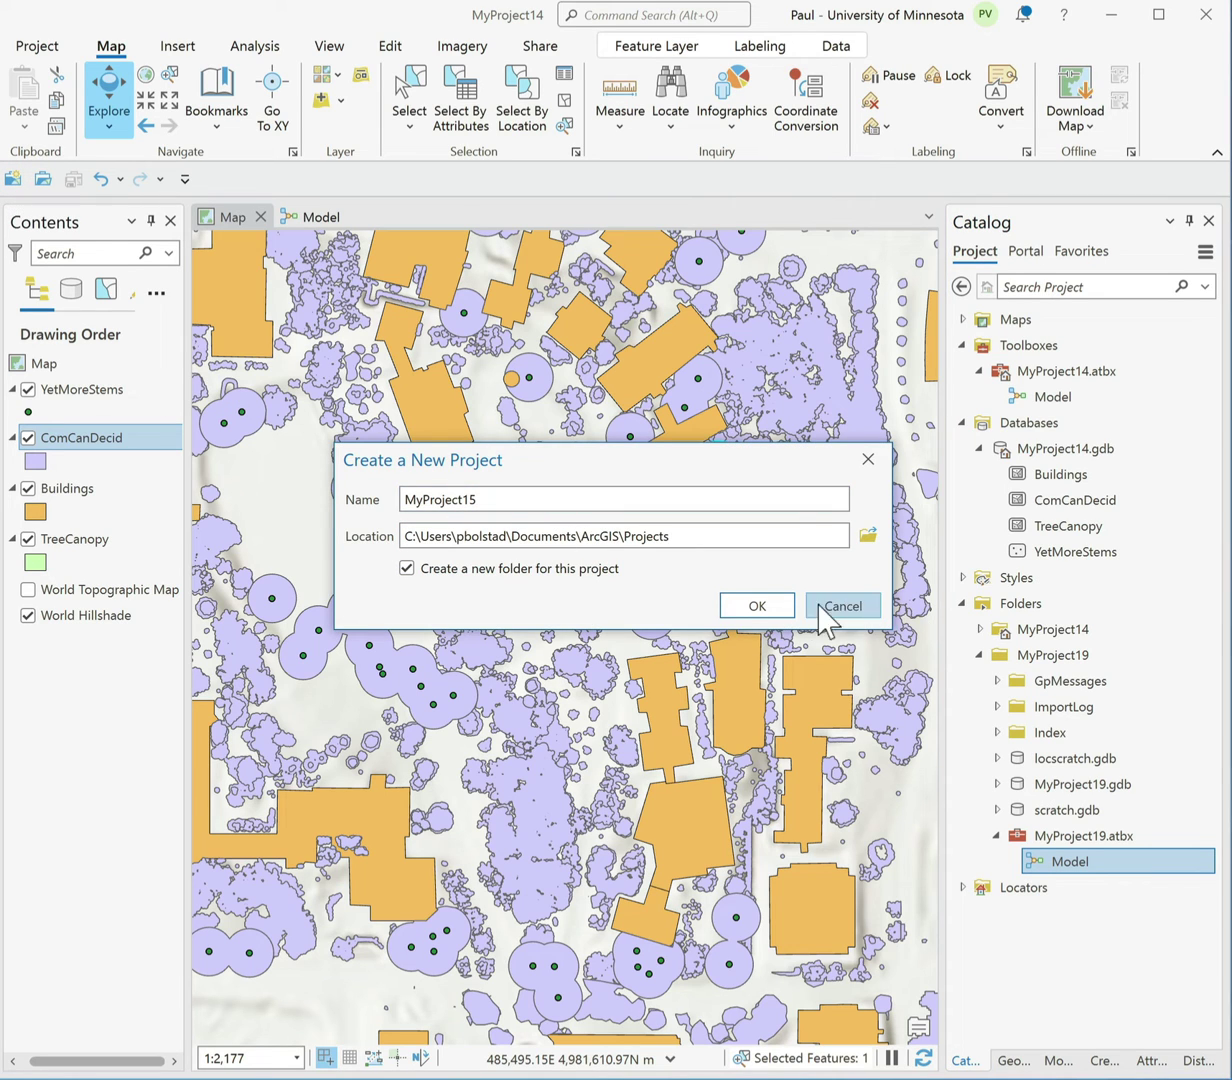
{"action": "left_click", "coordinate": [760, 607]}
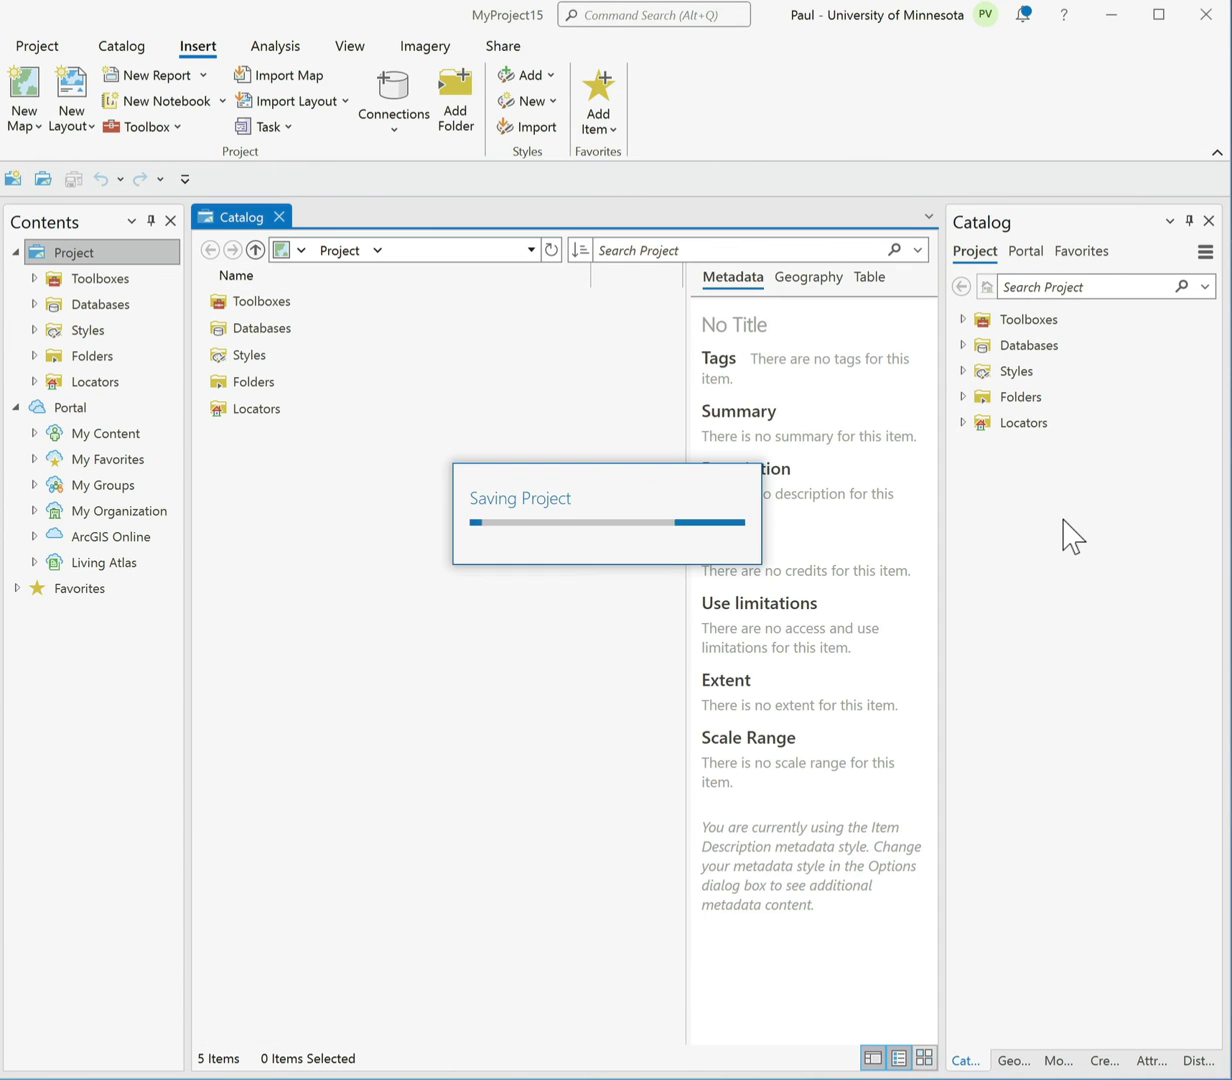
Connect the Desktop folder MyProject19 to the new MyProject15 project.
{"action": "left_click", "coordinate": [962, 397]}
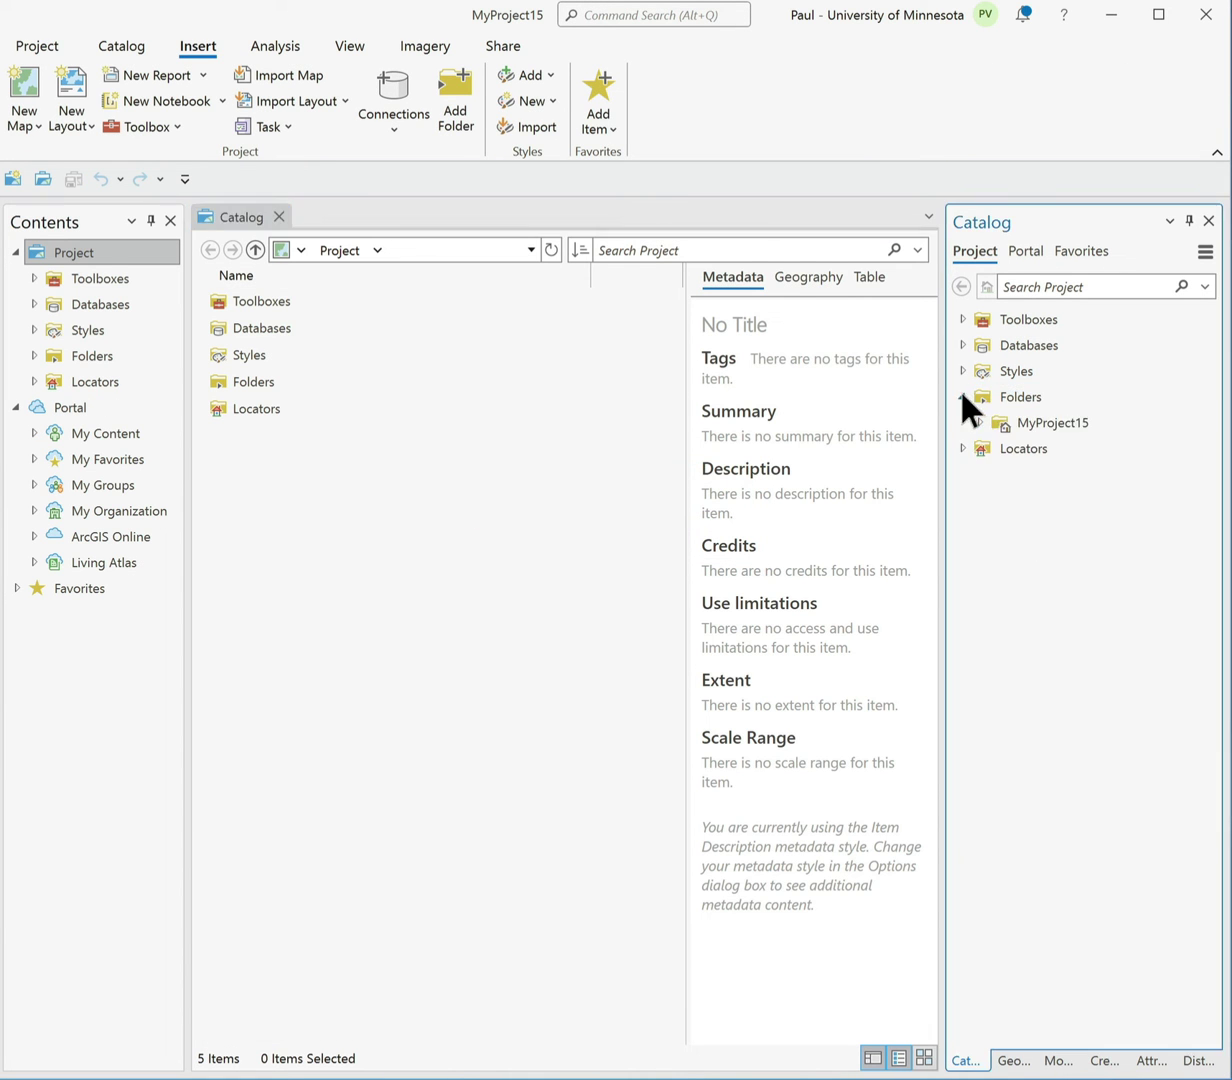
{"action": "right_click", "coordinate": [1015, 397]}
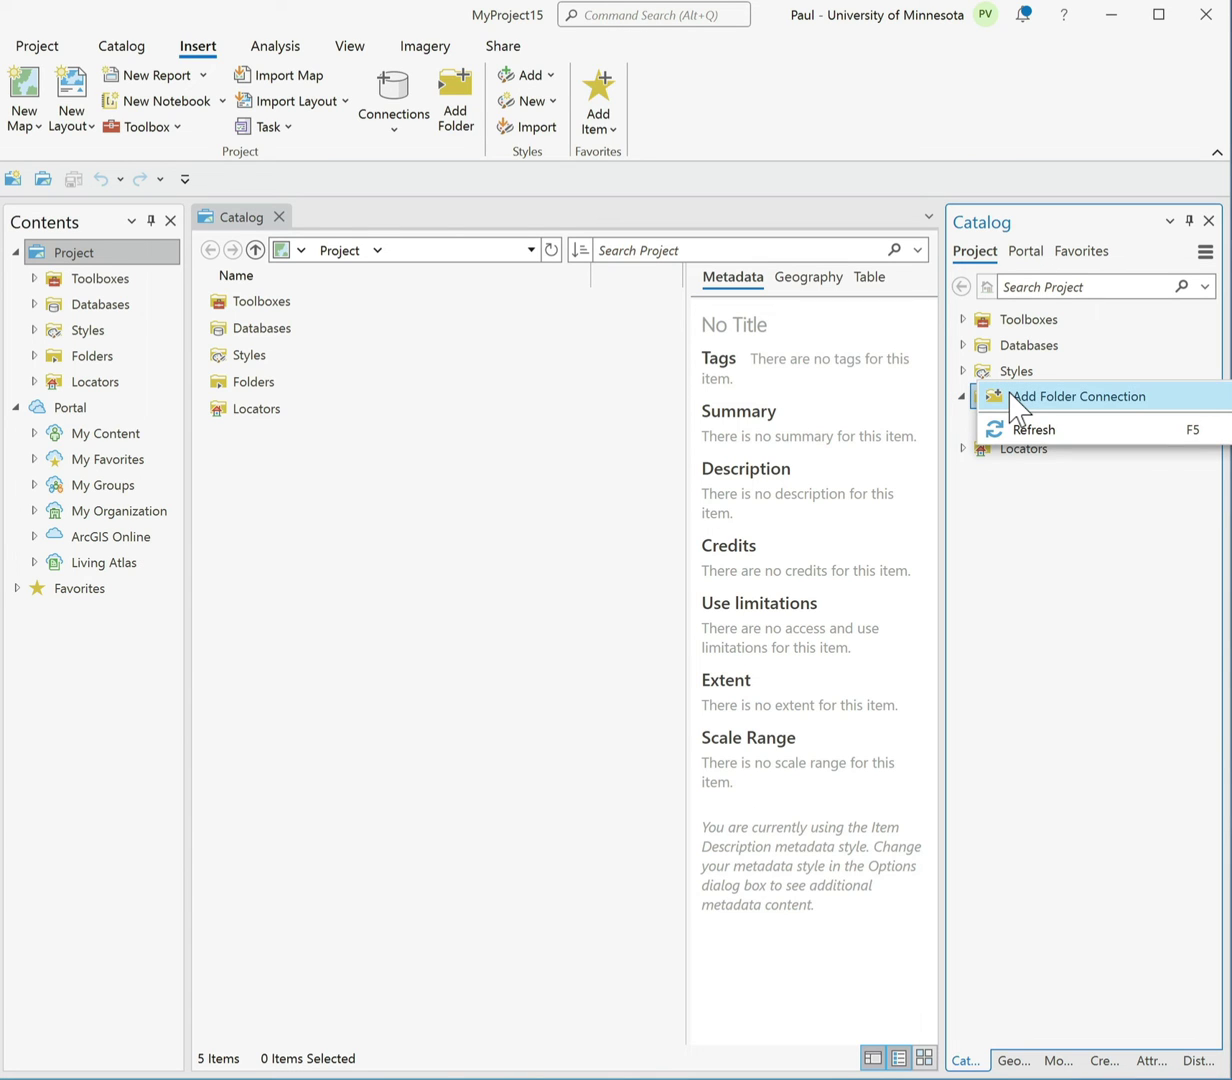
{"action": "left_click", "coordinate": [1060, 396]}
{"action": "left_click", "coordinate": [975, 368]}
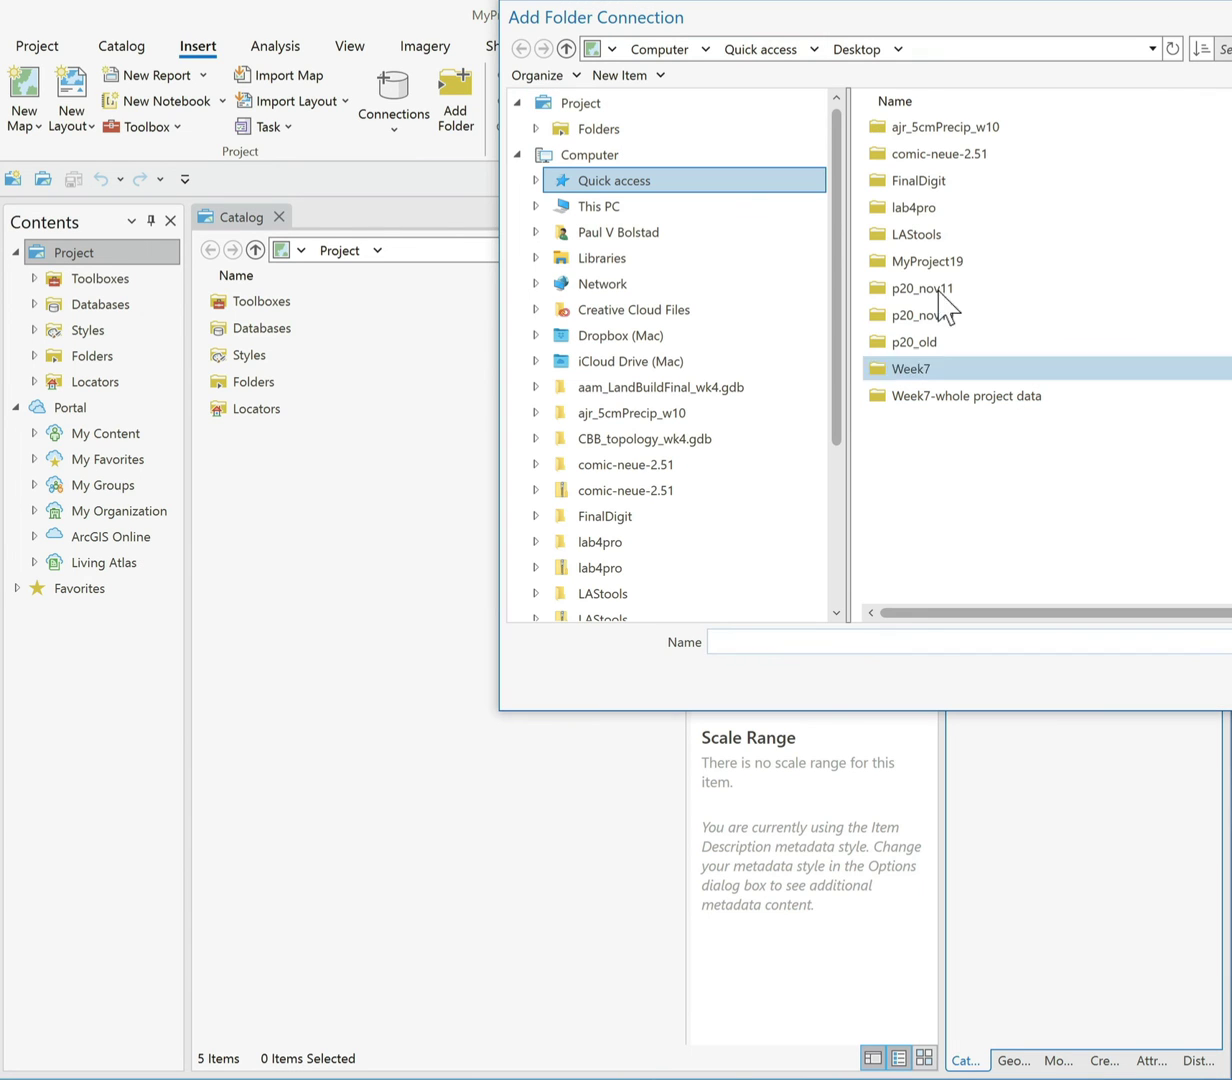
{"action": "left_click", "coordinate": [614, 205]}
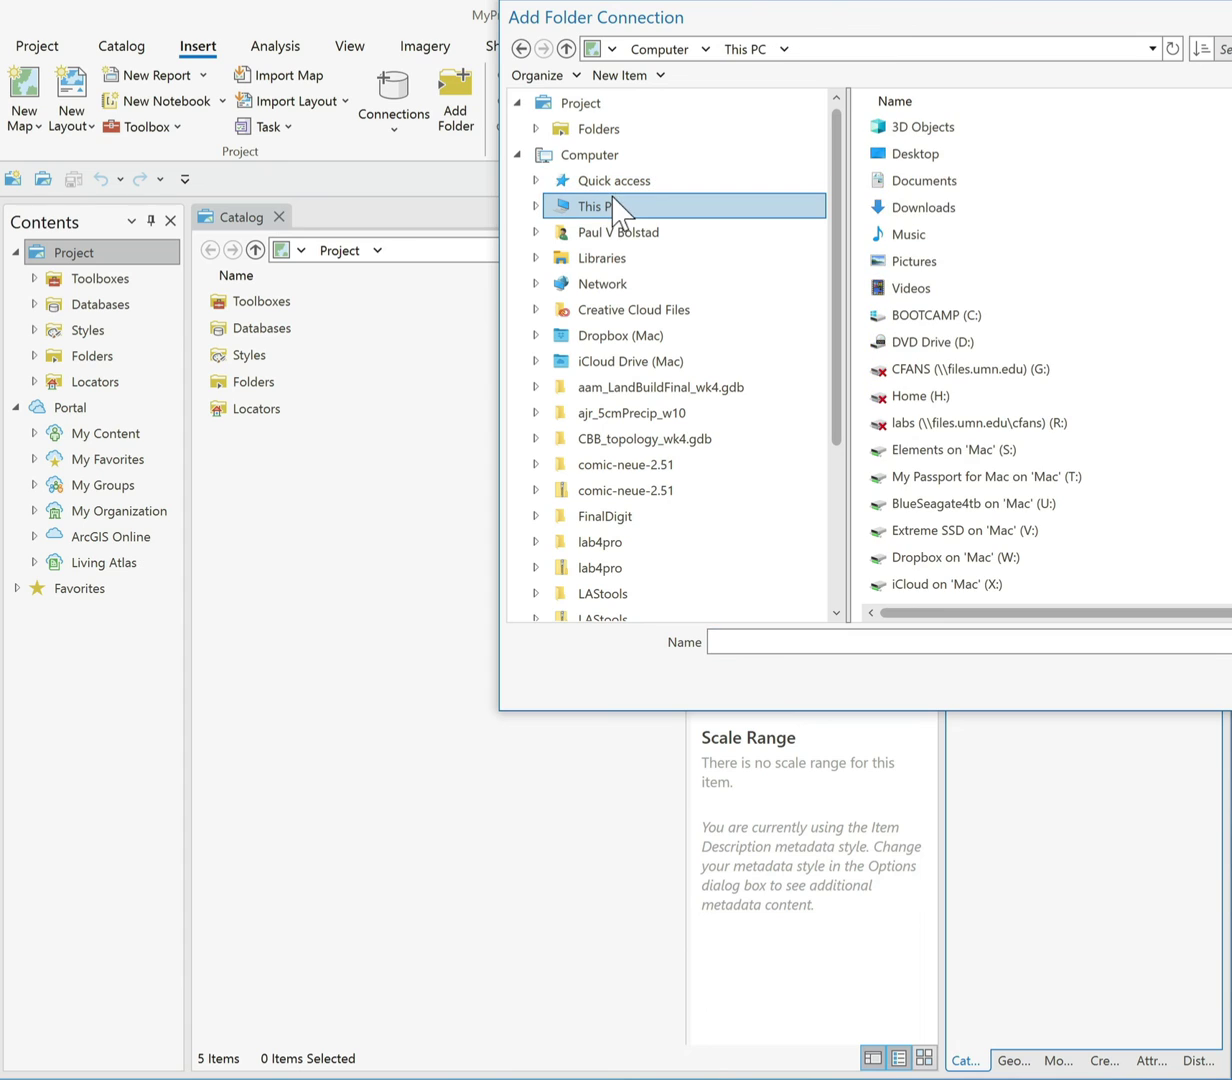
{"action": "double_click", "coordinate": [933, 156]}
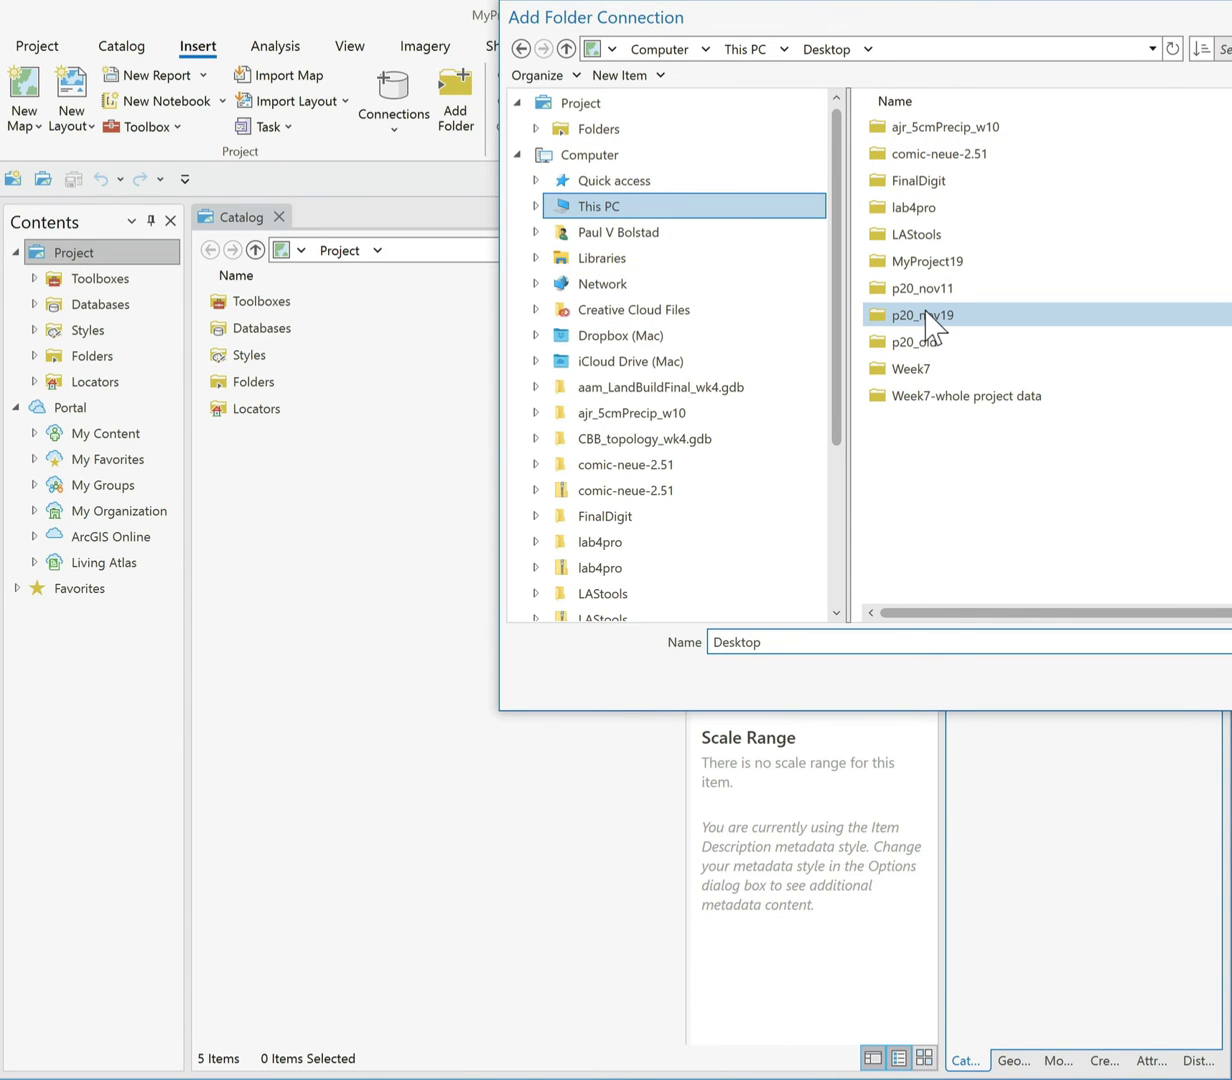
{"action": "left_click", "coordinate": [932, 263]}
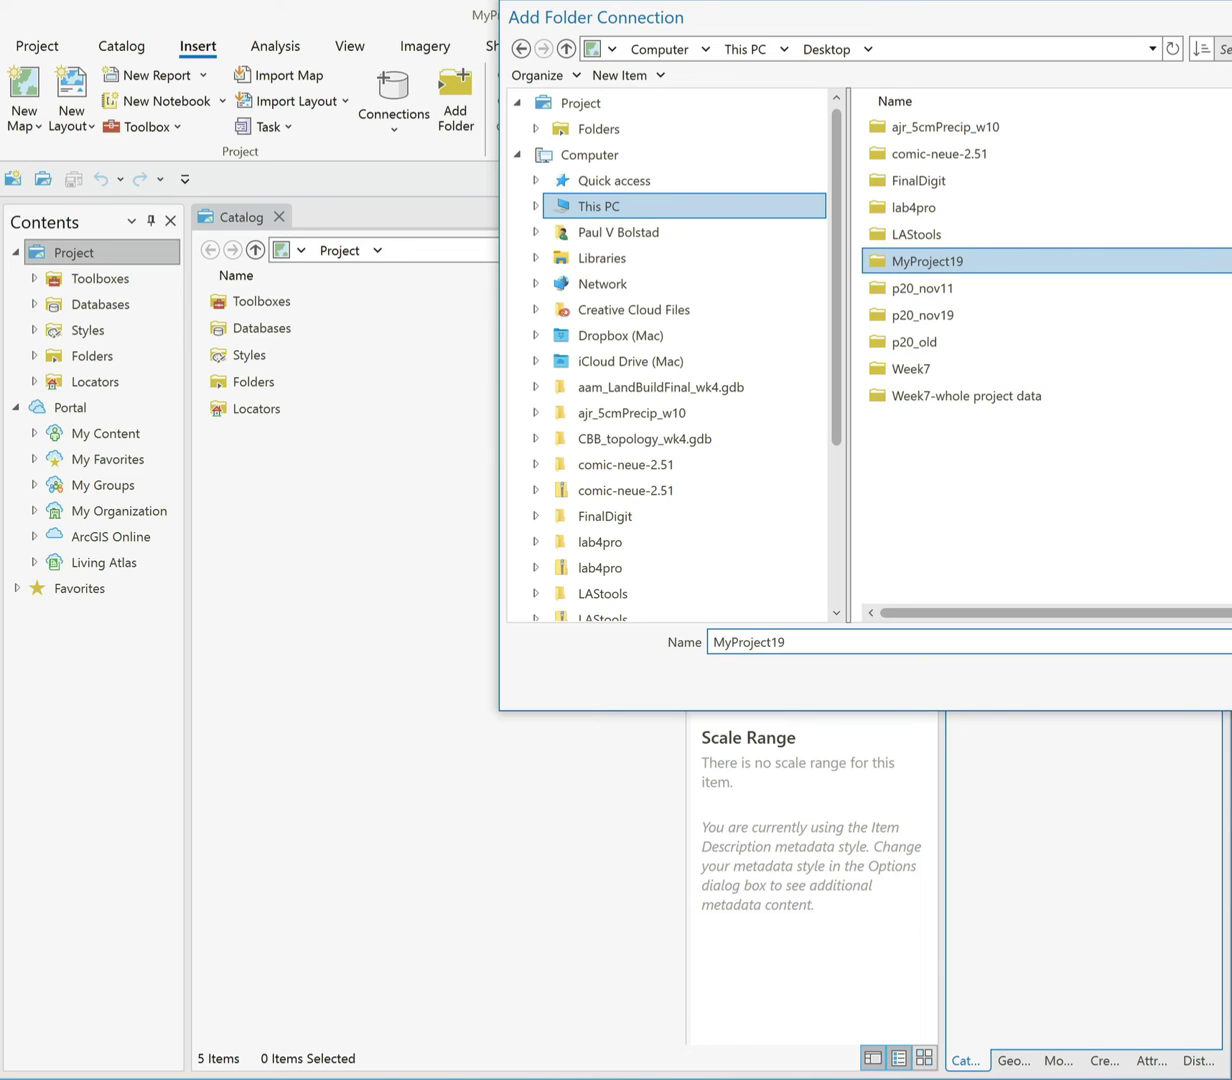
{"action": "key", "text": "Return"}
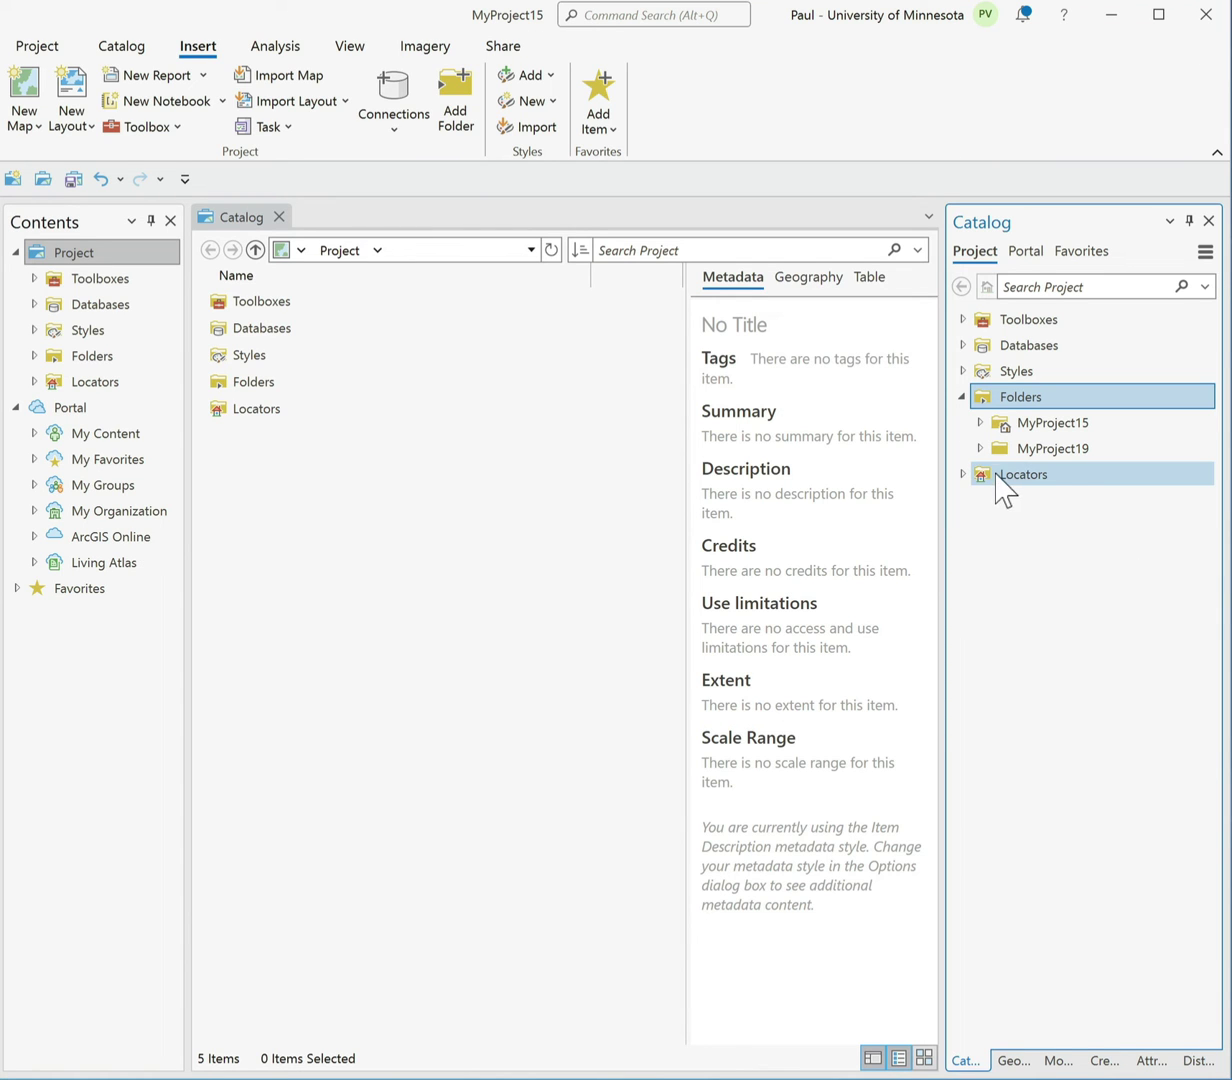
Copy the Model from MyProject19.atbx into the MyProject15.atbx toolbox of the new project.
{"action": "left_click", "coordinate": [980, 448]}
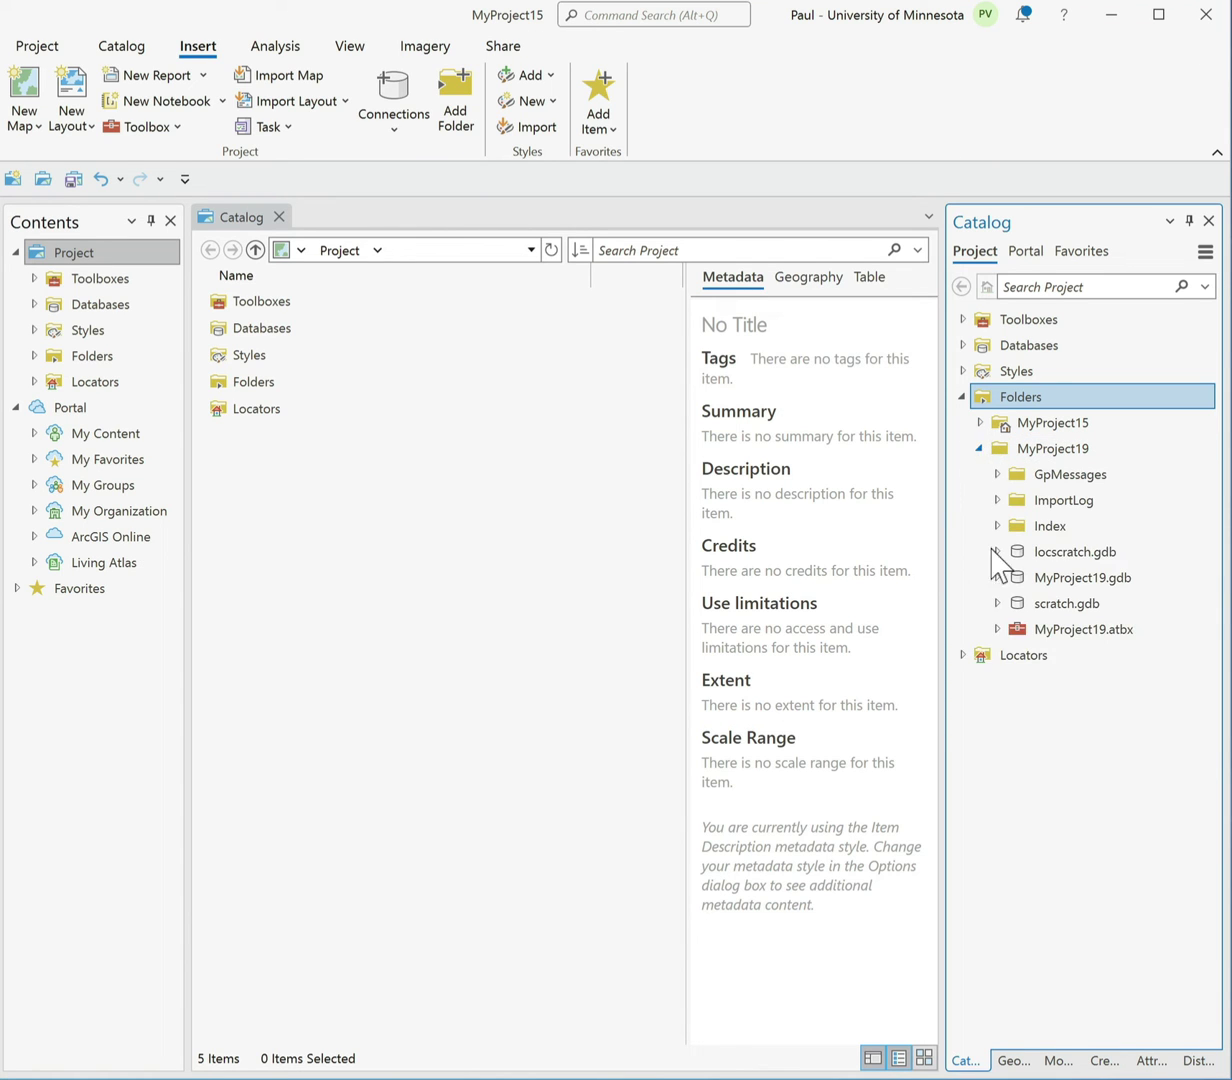
{"action": "left_click", "coordinate": [997, 629]}
{"action": "left_click", "coordinate": [1055, 658]}
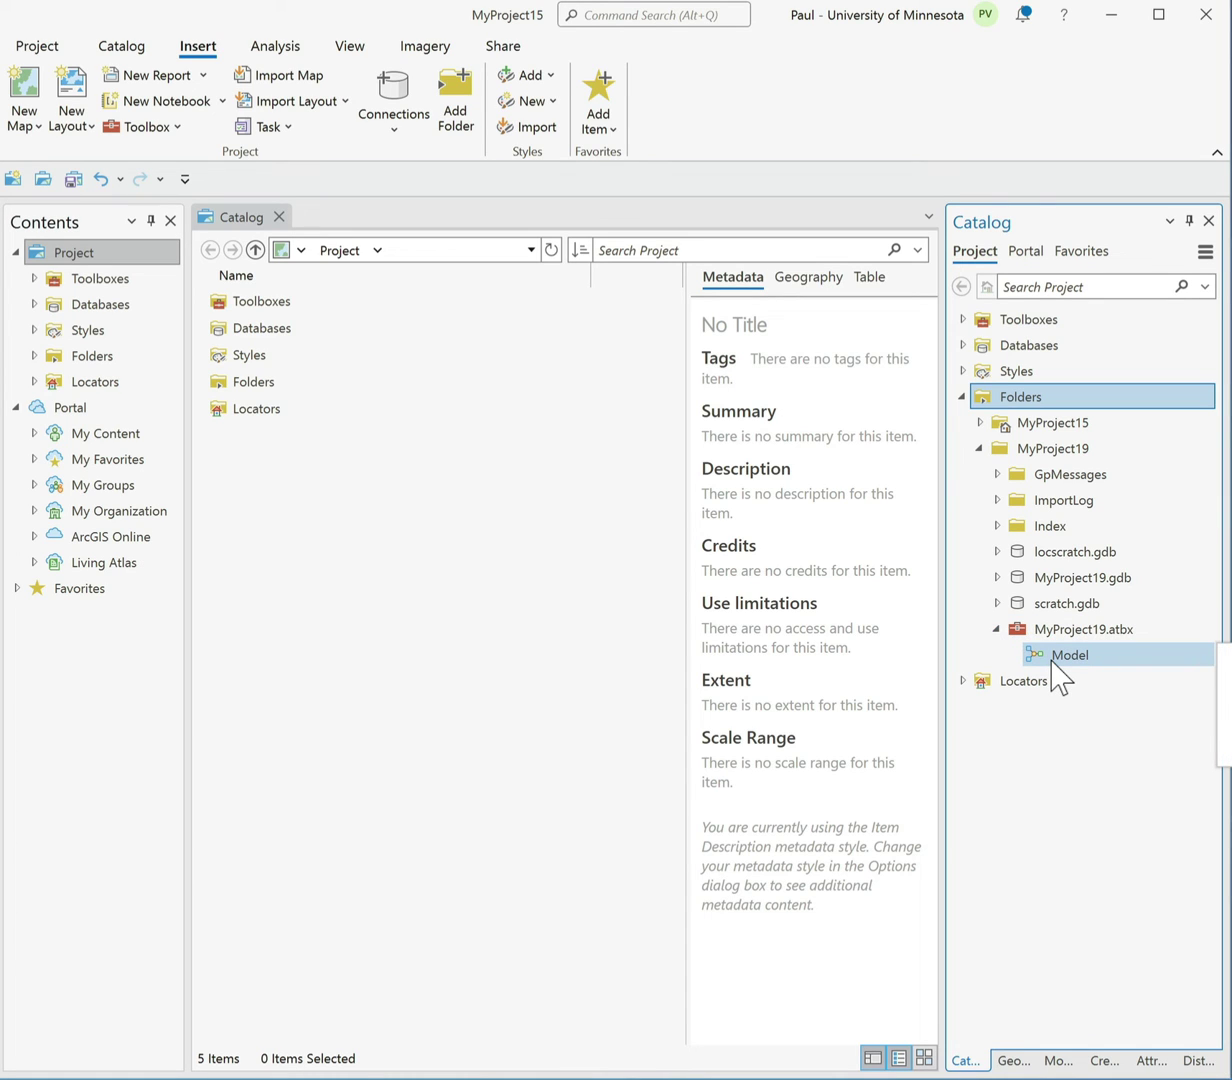
{"action": "right_click", "coordinate": [1053, 665]}
{"action": "left_click", "coordinate": [1059, 677]}
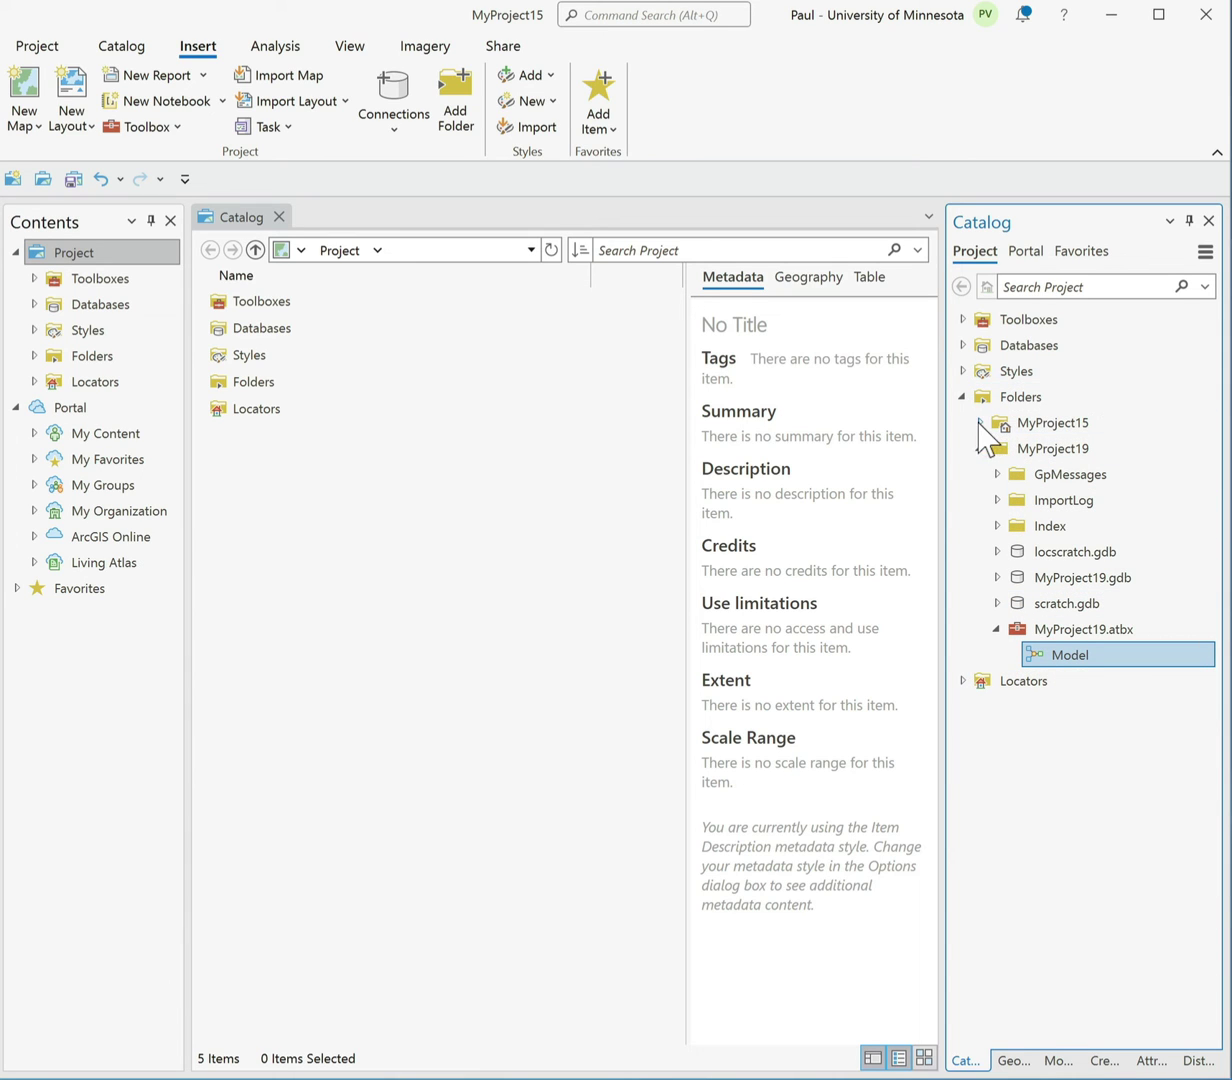
{"action": "left_click", "coordinate": [979, 423]}
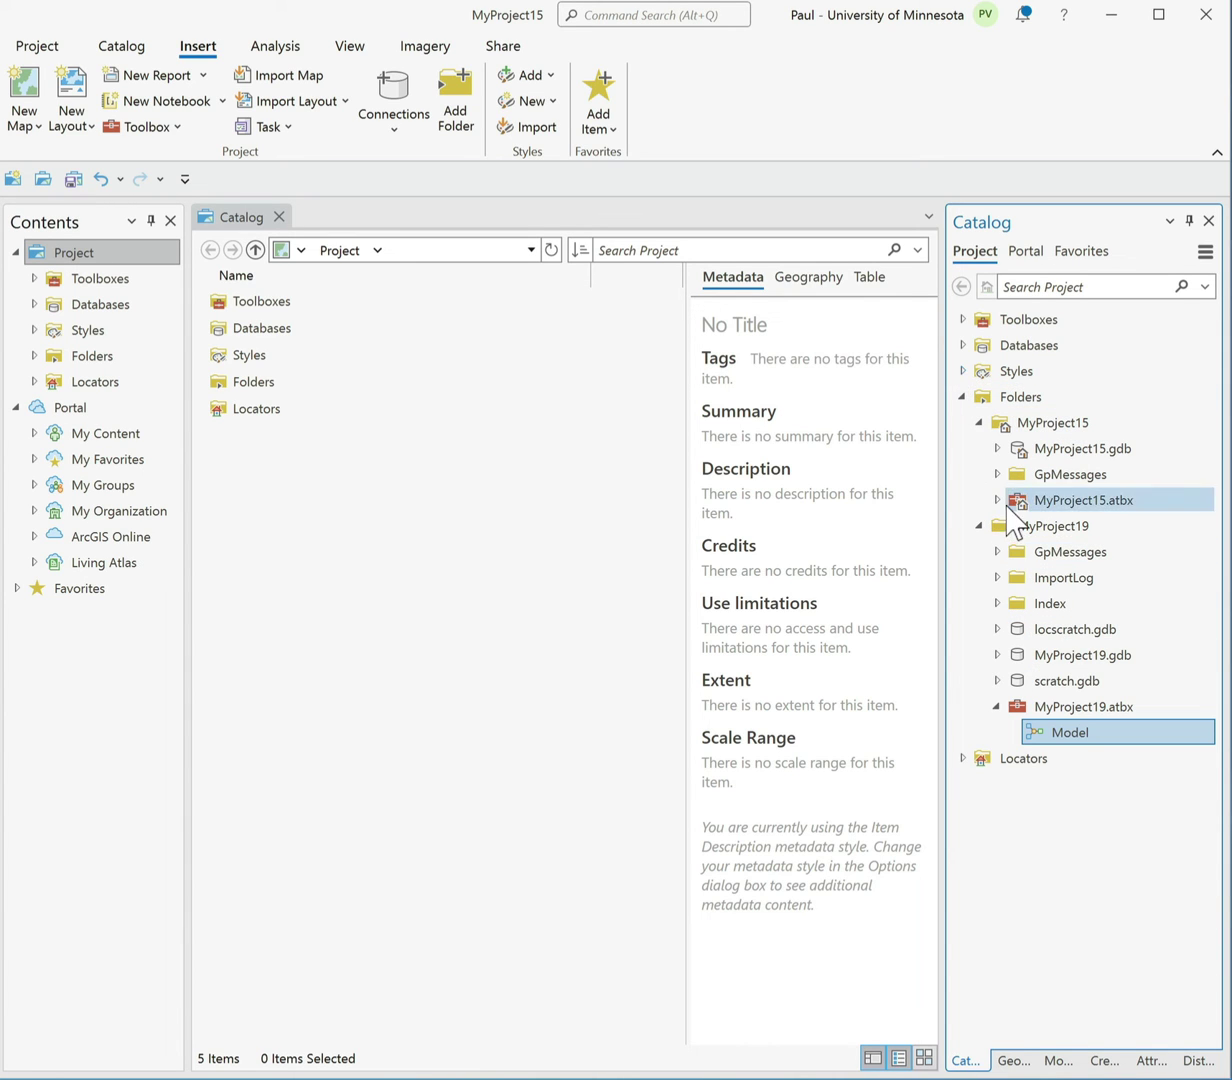
{"action": "right_click", "coordinate": [1086, 503]}
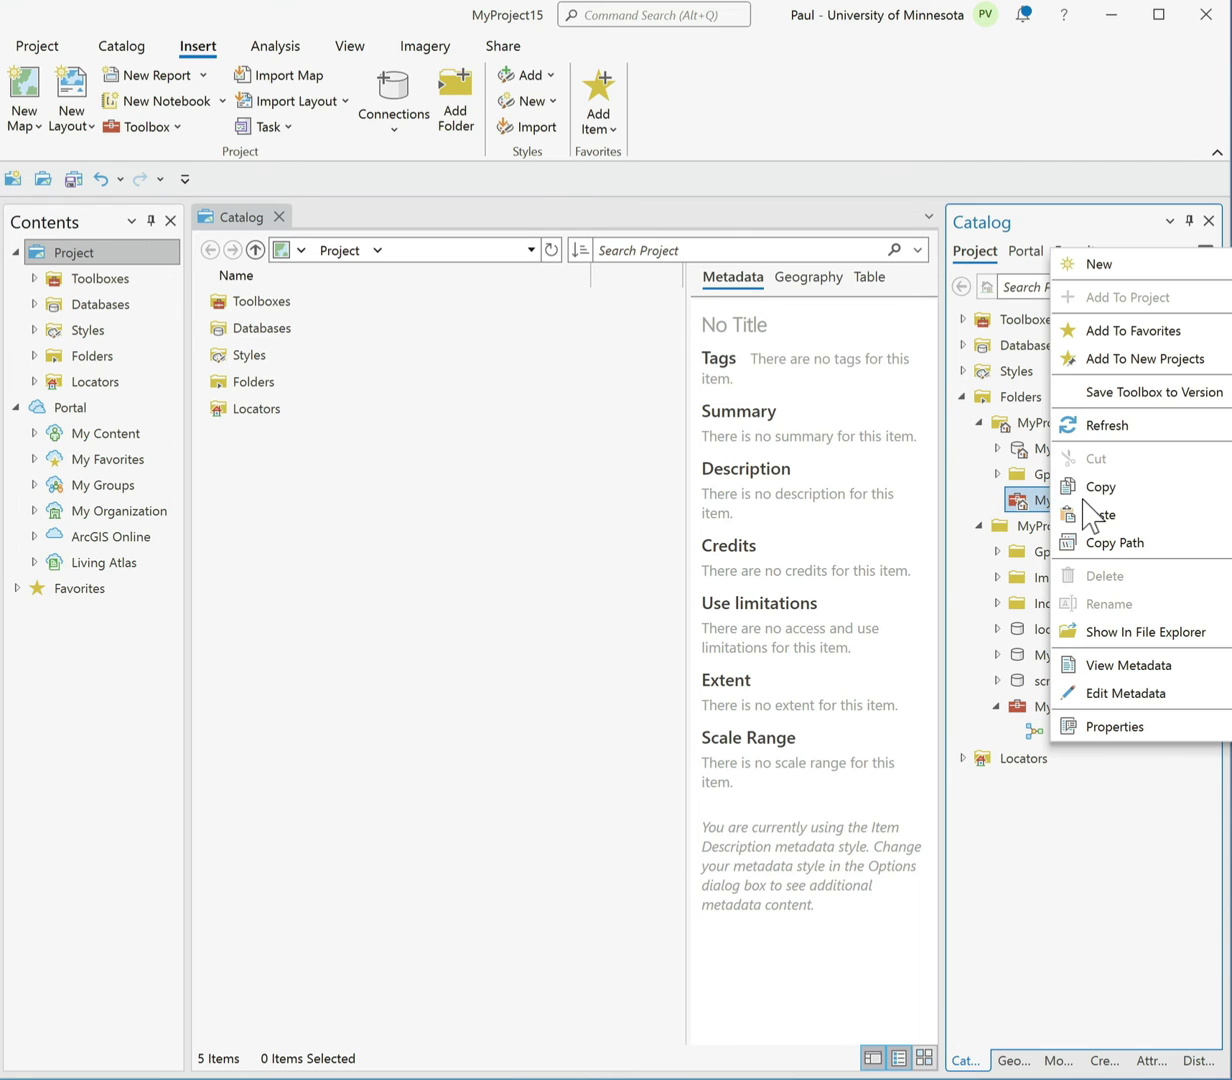
{"action": "left_click", "coordinate": [1098, 515]}
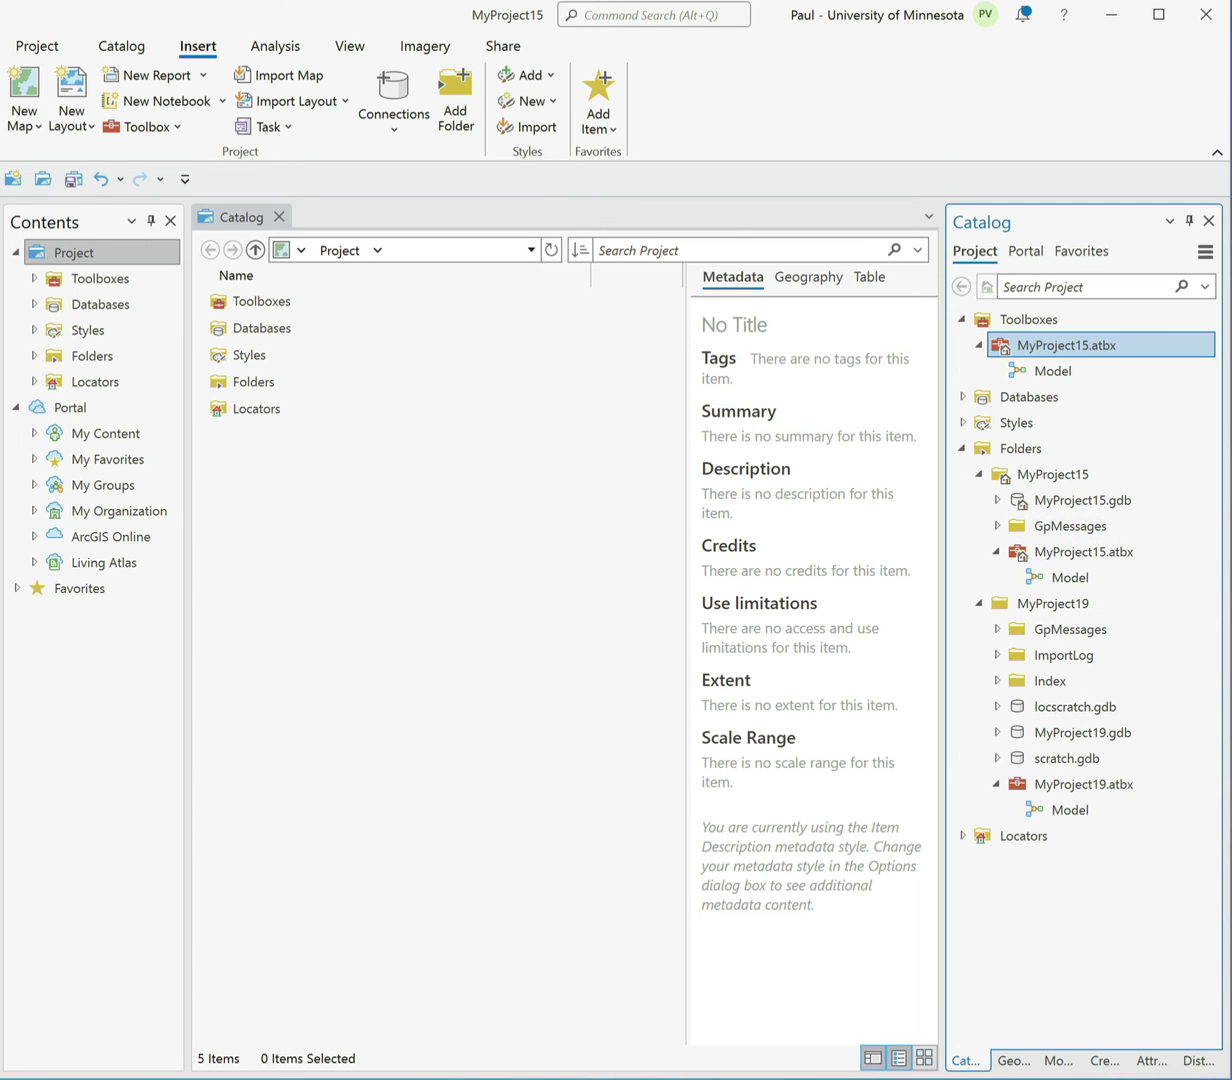
Open the copied Model in MyProject15.atbx as a geoprocessing tool.
{"action": "left_click", "coordinate": [1064, 578]}
{"action": "right_click", "coordinate": [1060, 577]}
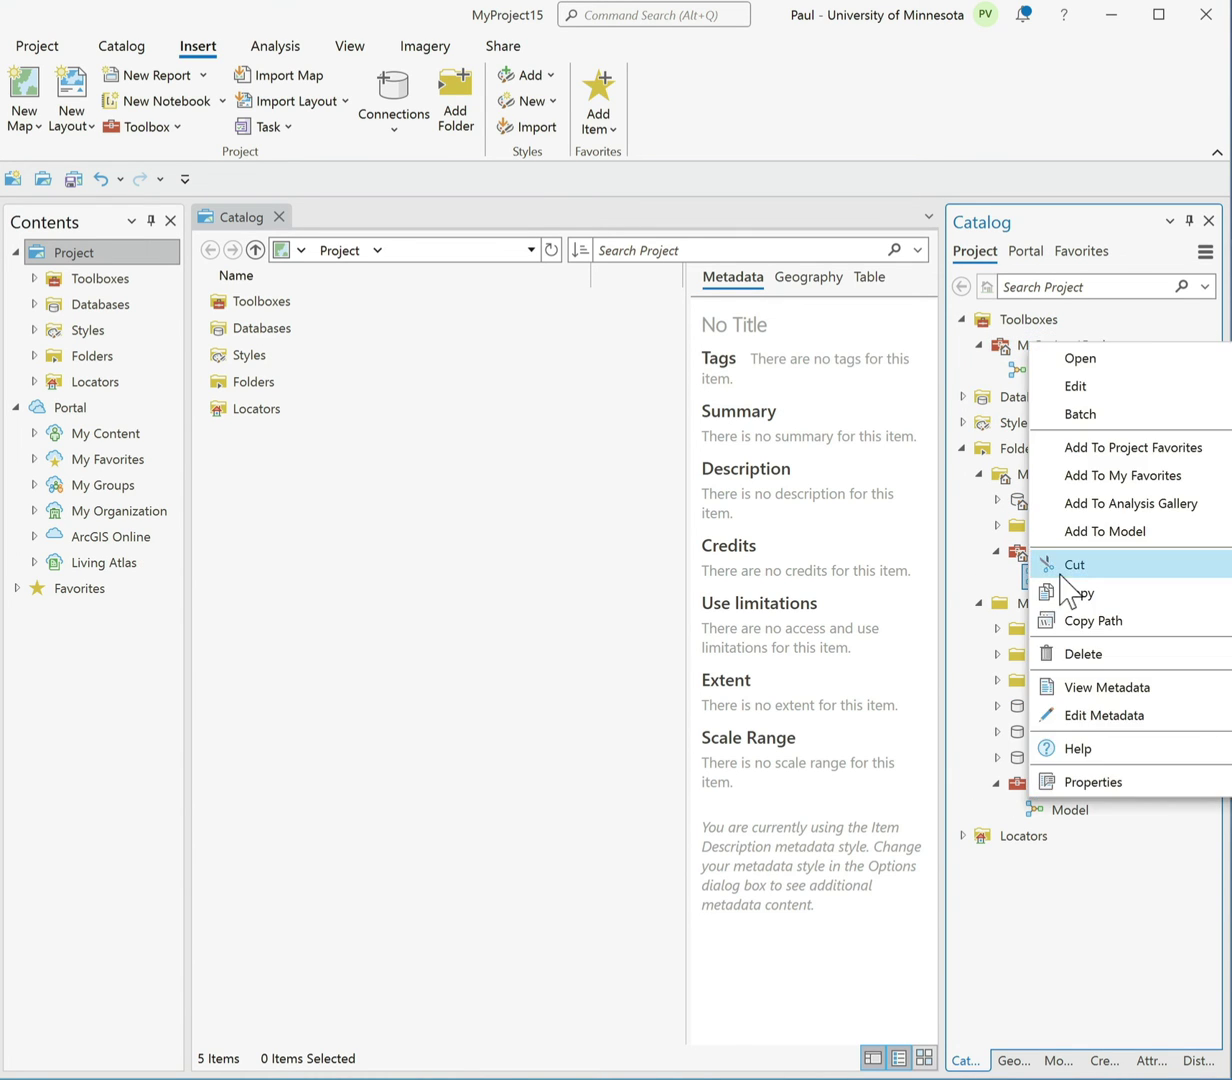
{"action": "left_click", "coordinate": [1080, 360]}
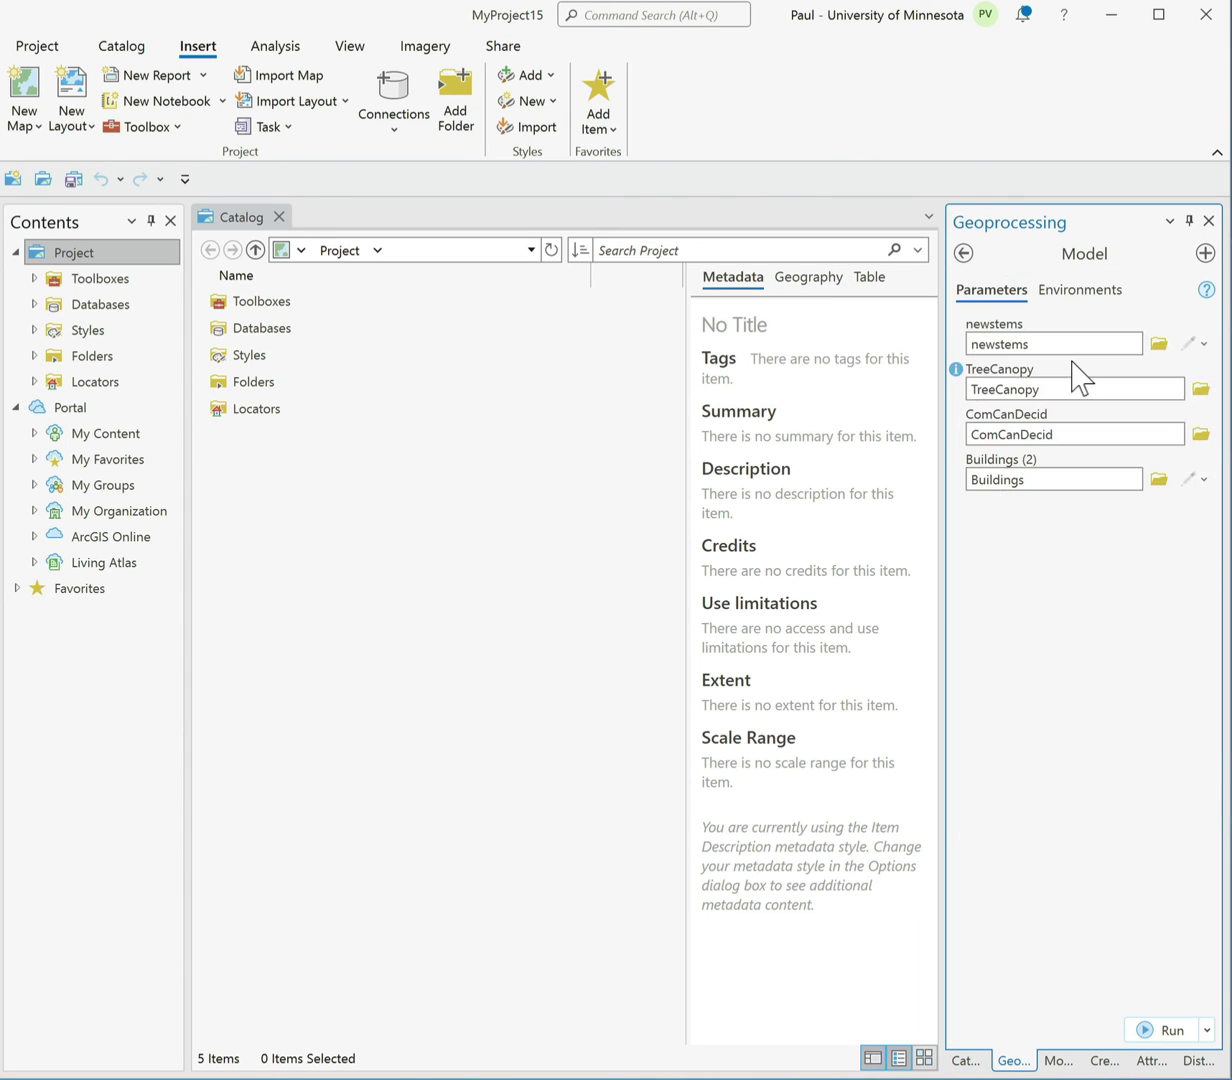